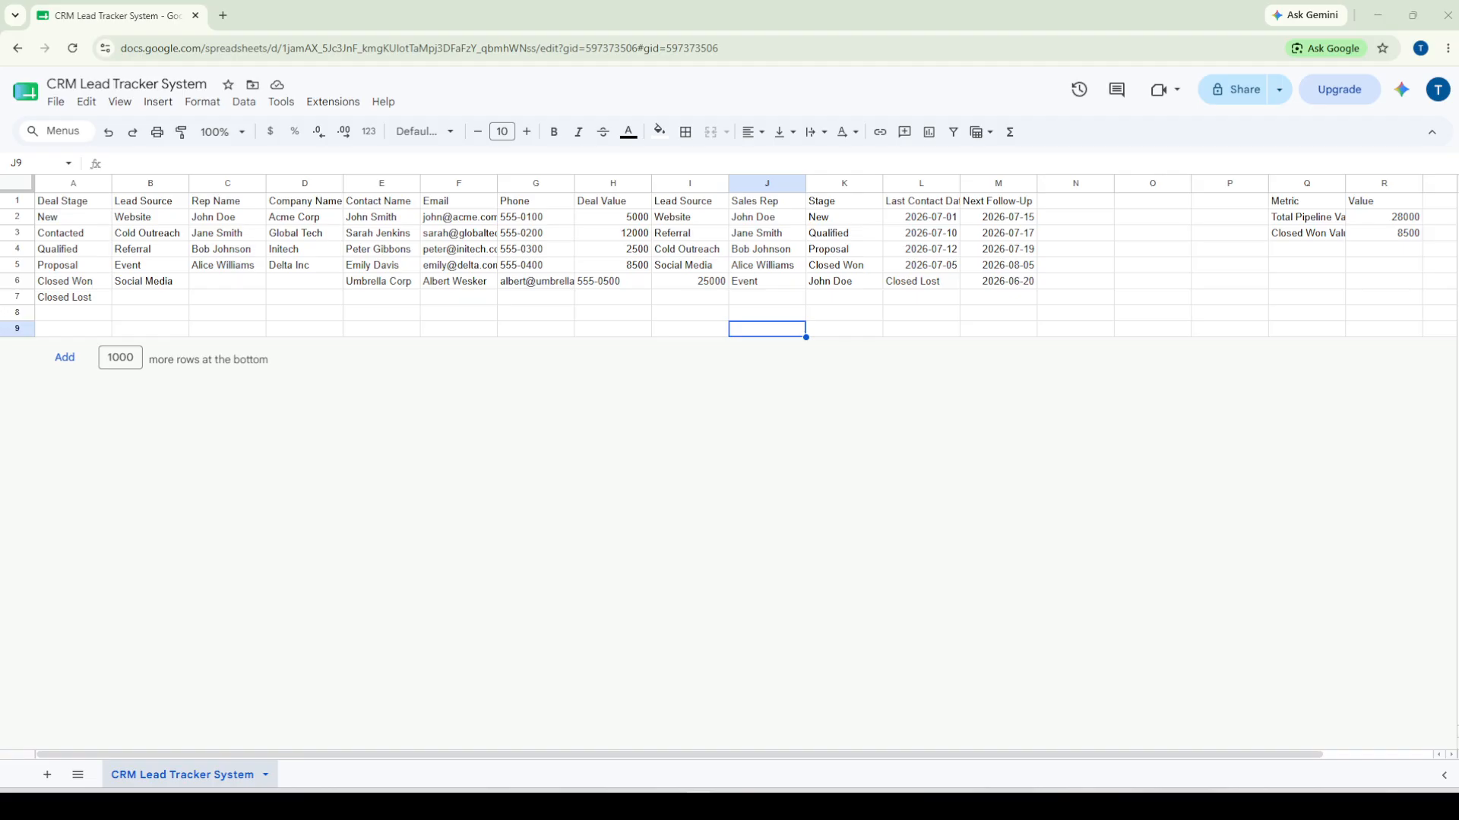
Step: Add two new sheets to the spreadsheet and rename the first of them Settings
{"action": "left_click", "coordinate": [46, 775]}
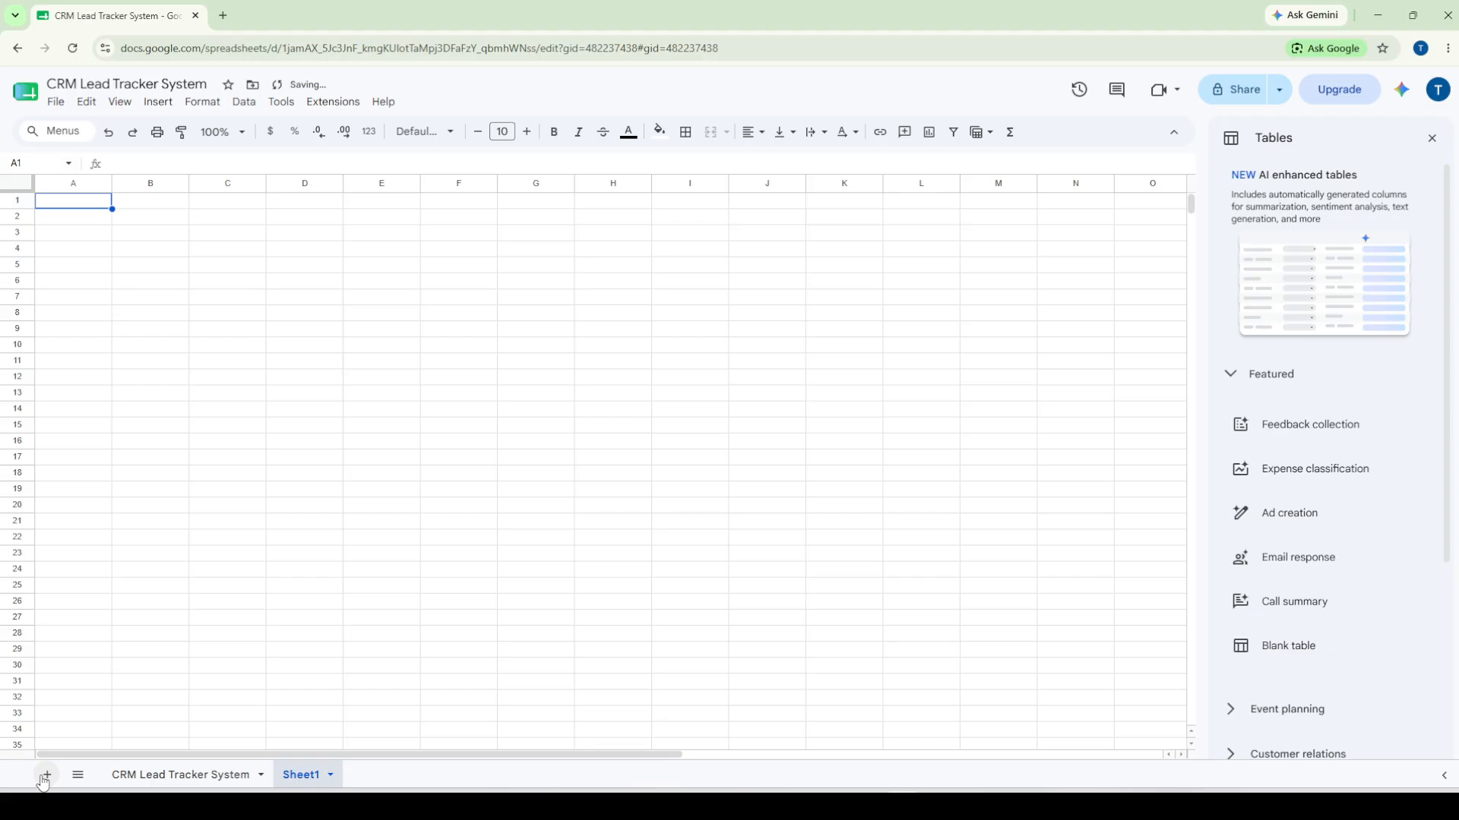
{"action": "left_click", "coordinate": [46, 776]}
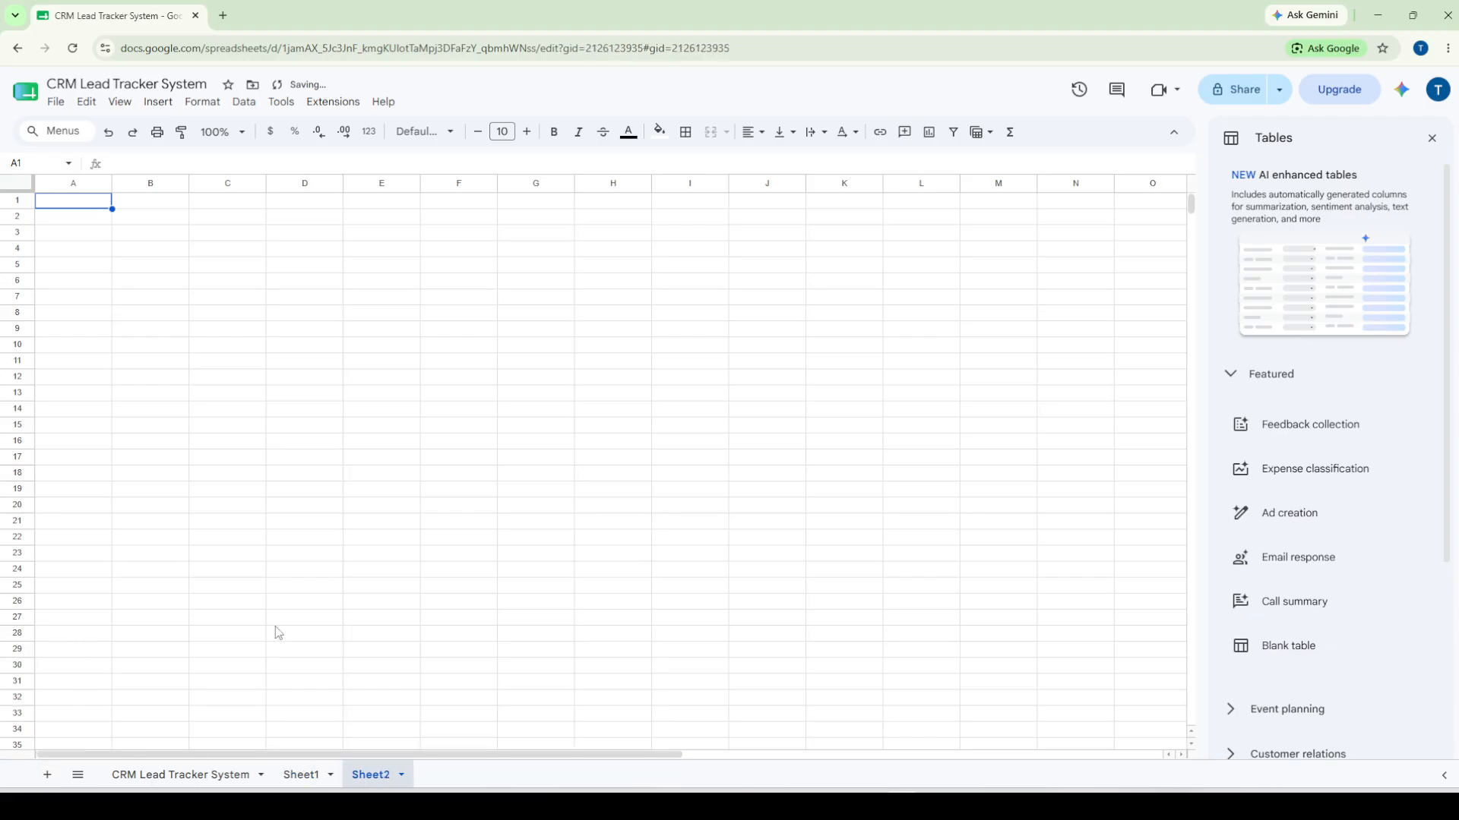
{"action": "double_click", "coordinate": [308, 776]}
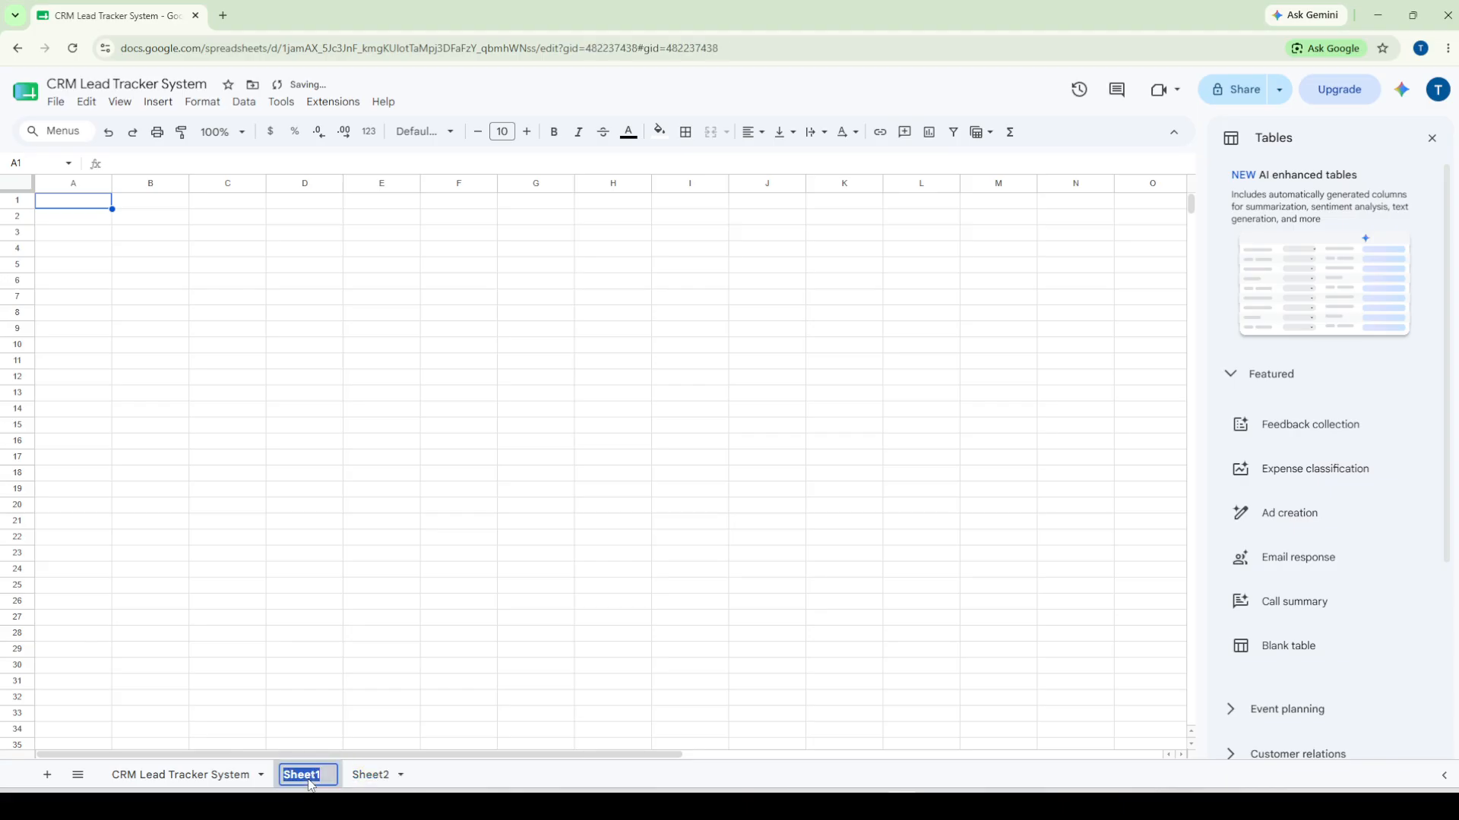
{"action": "type", "text": "S"}
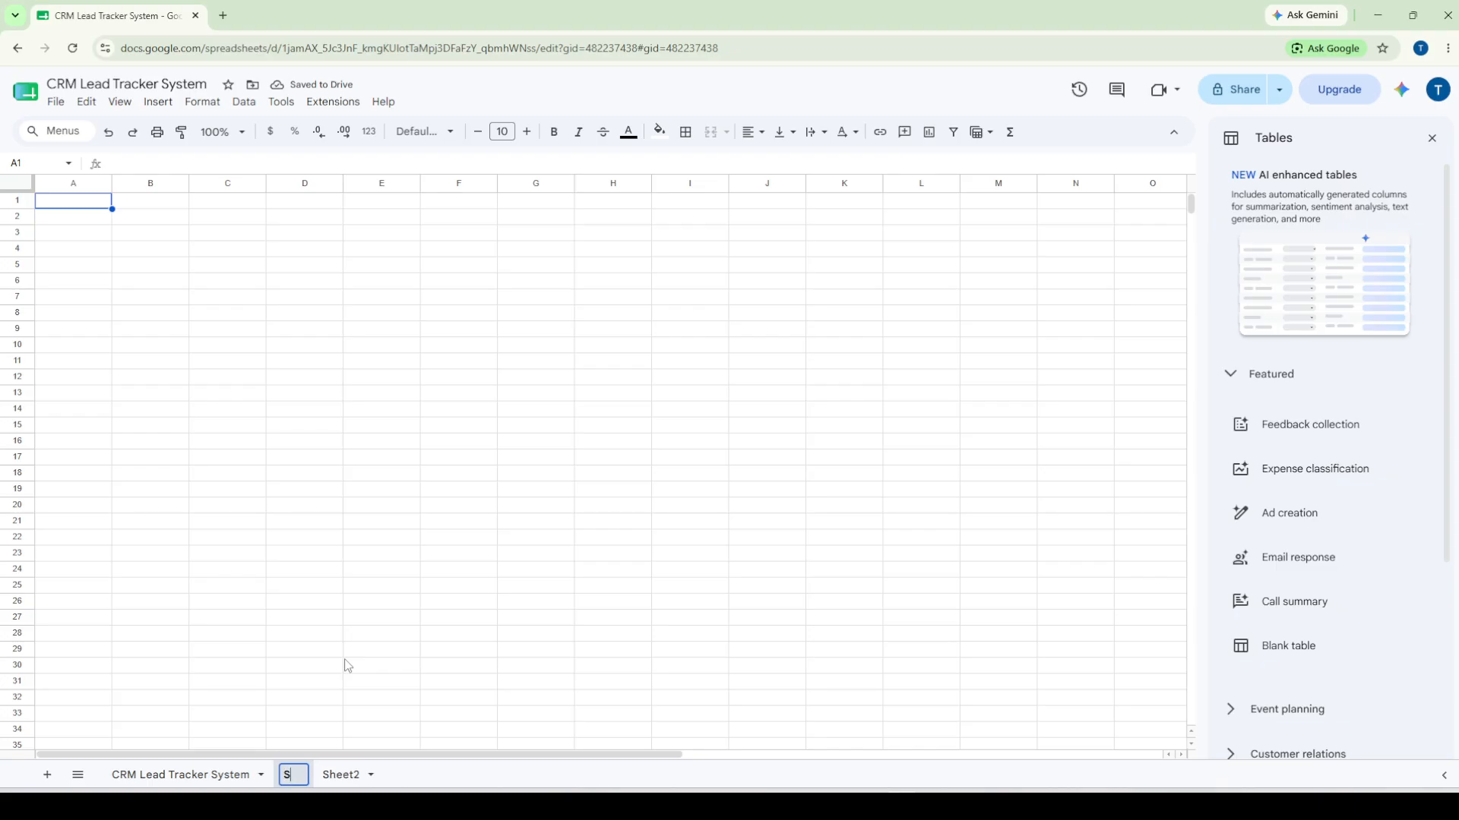
{"action": "type", "text": "ettings"}
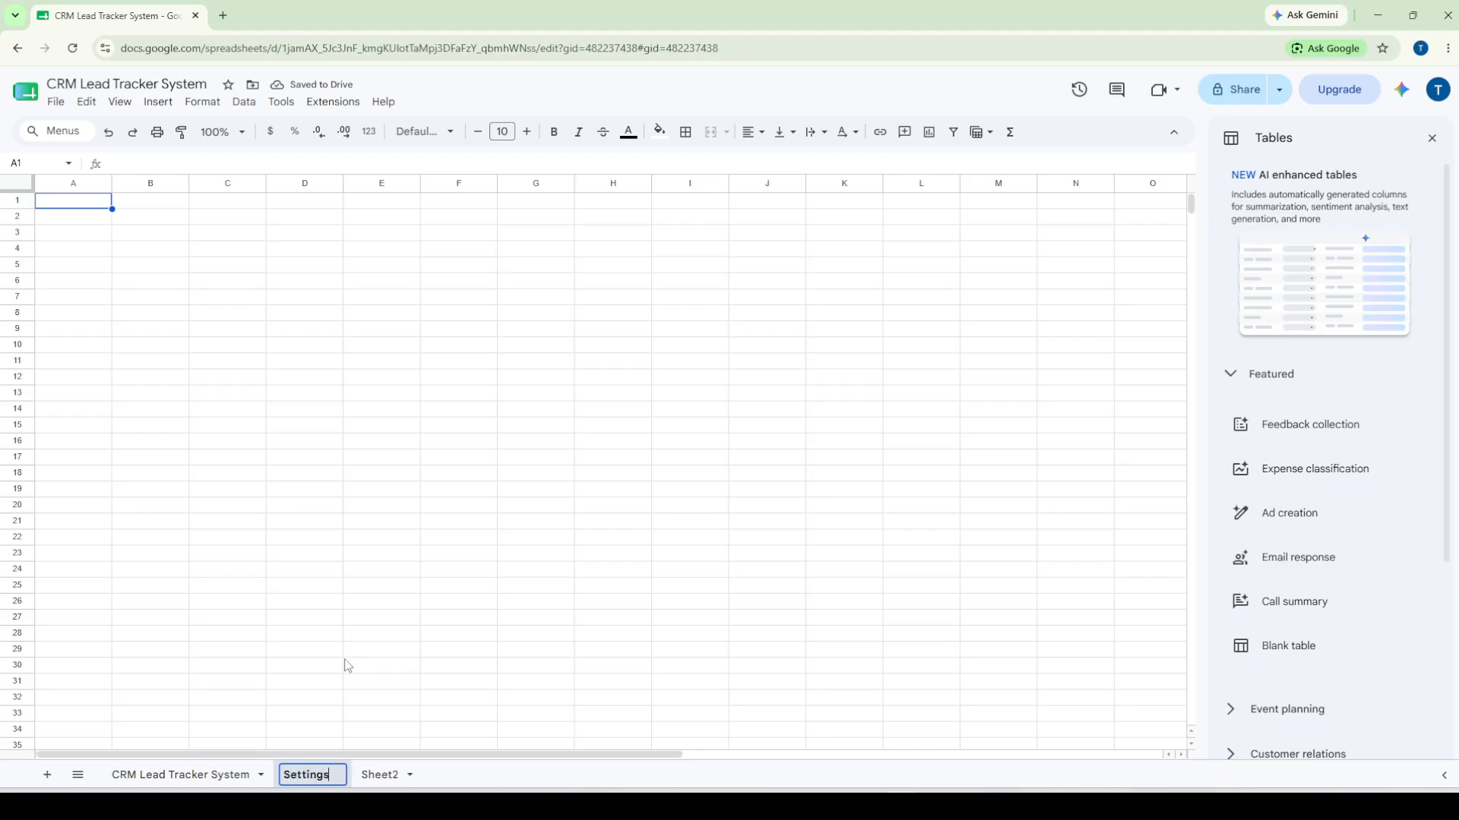
{"action": "key", "text": "Return"}
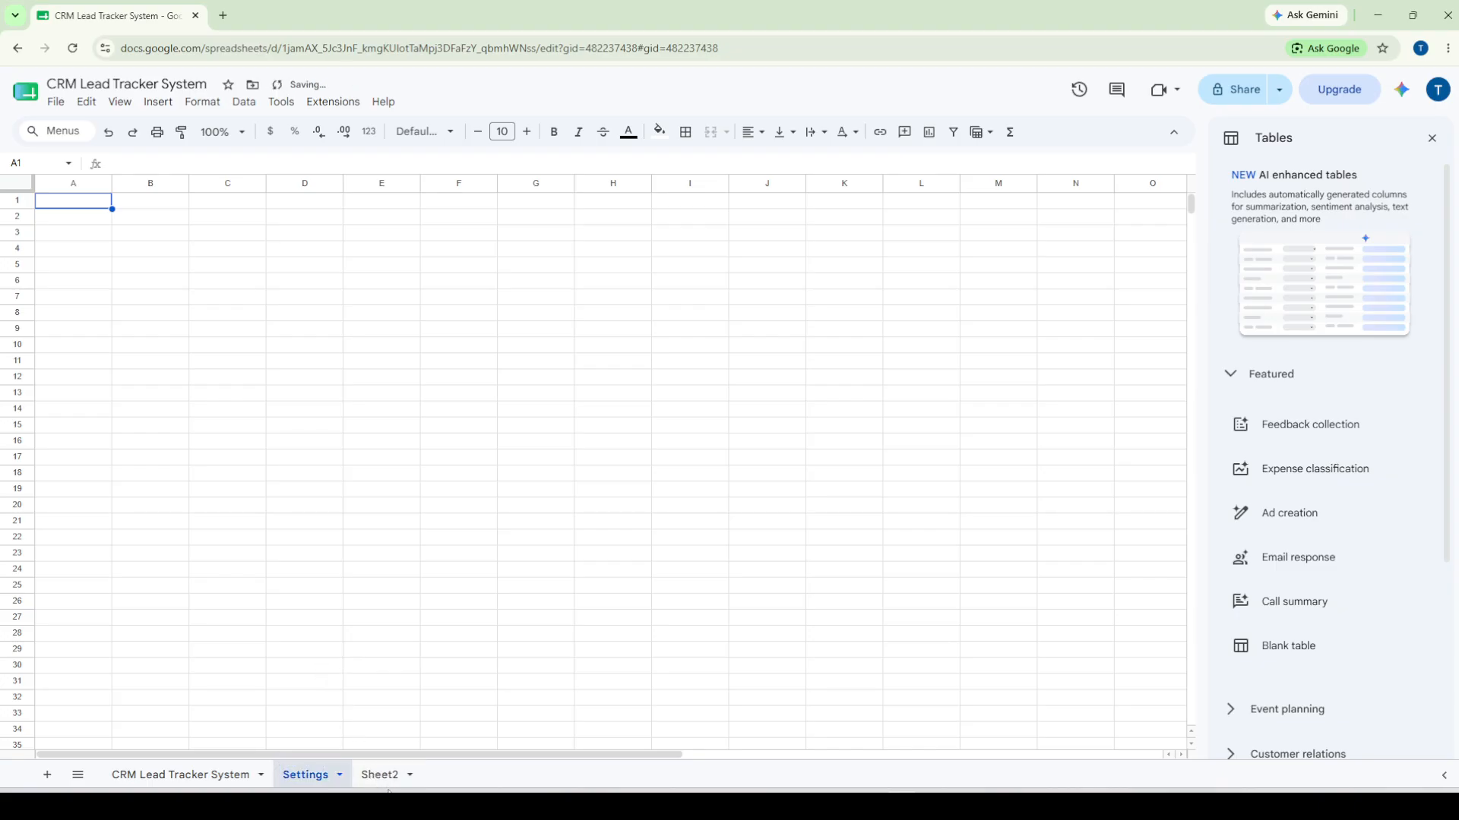
Step: Rename the second new sheet, Sheet2, as Dashboard
{"action": "left_click", "coordinate": [386, 781]}
{"action": "double_click", "coordinate": [387, 777]}
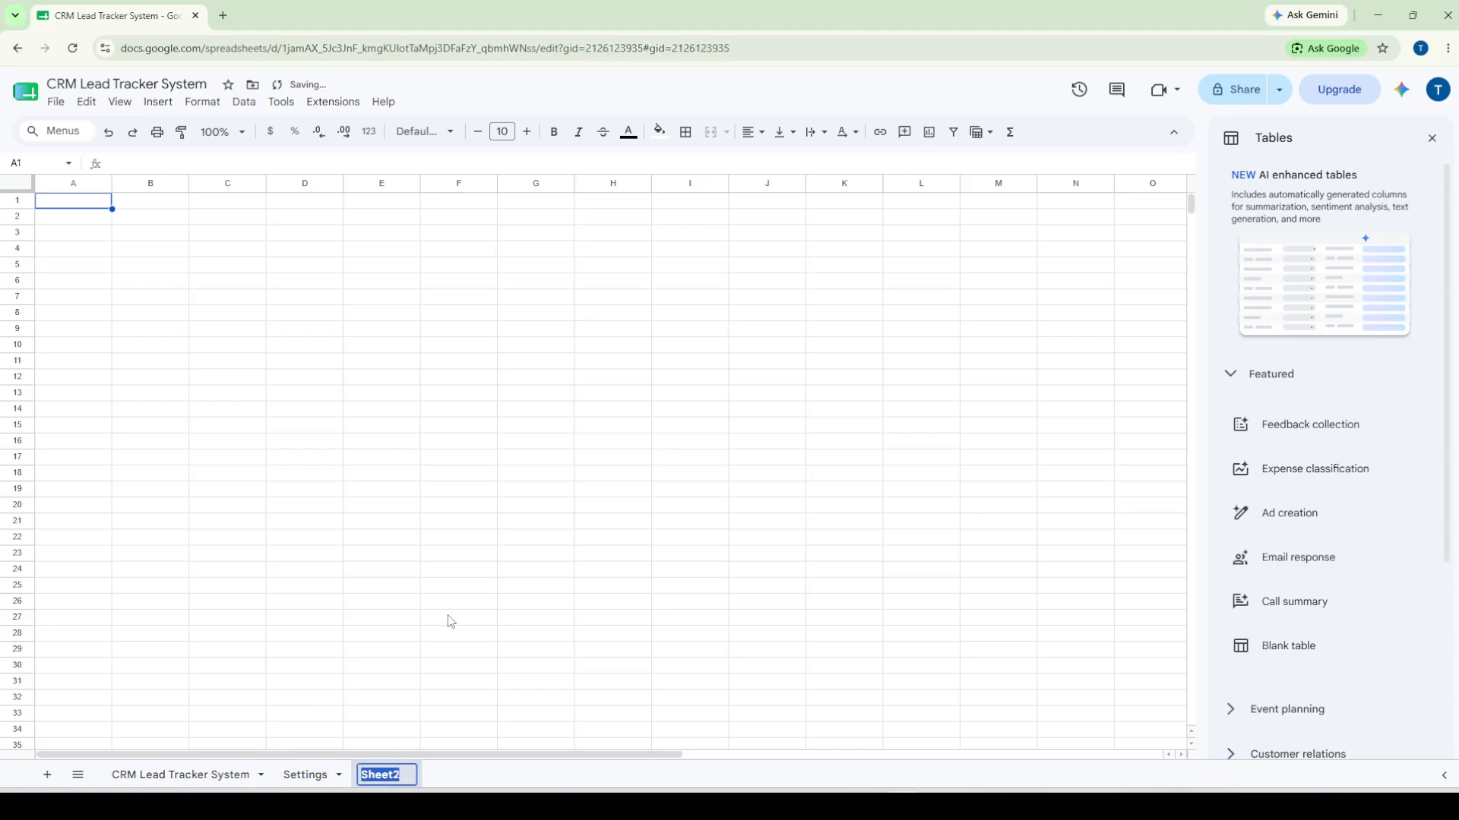
{"action": "type", "text": "Lead T"}
{"action": "key", "text": "BackSpace"}
{"action": "key", "text": "BackSpace"}
{"action": "key", "text": "BackSpace"}
{"action": "key", "text": "BackSpace"}
{"action": "key", "text": "BackSpace"}
{"action": "key", "text": "BackSpace"}
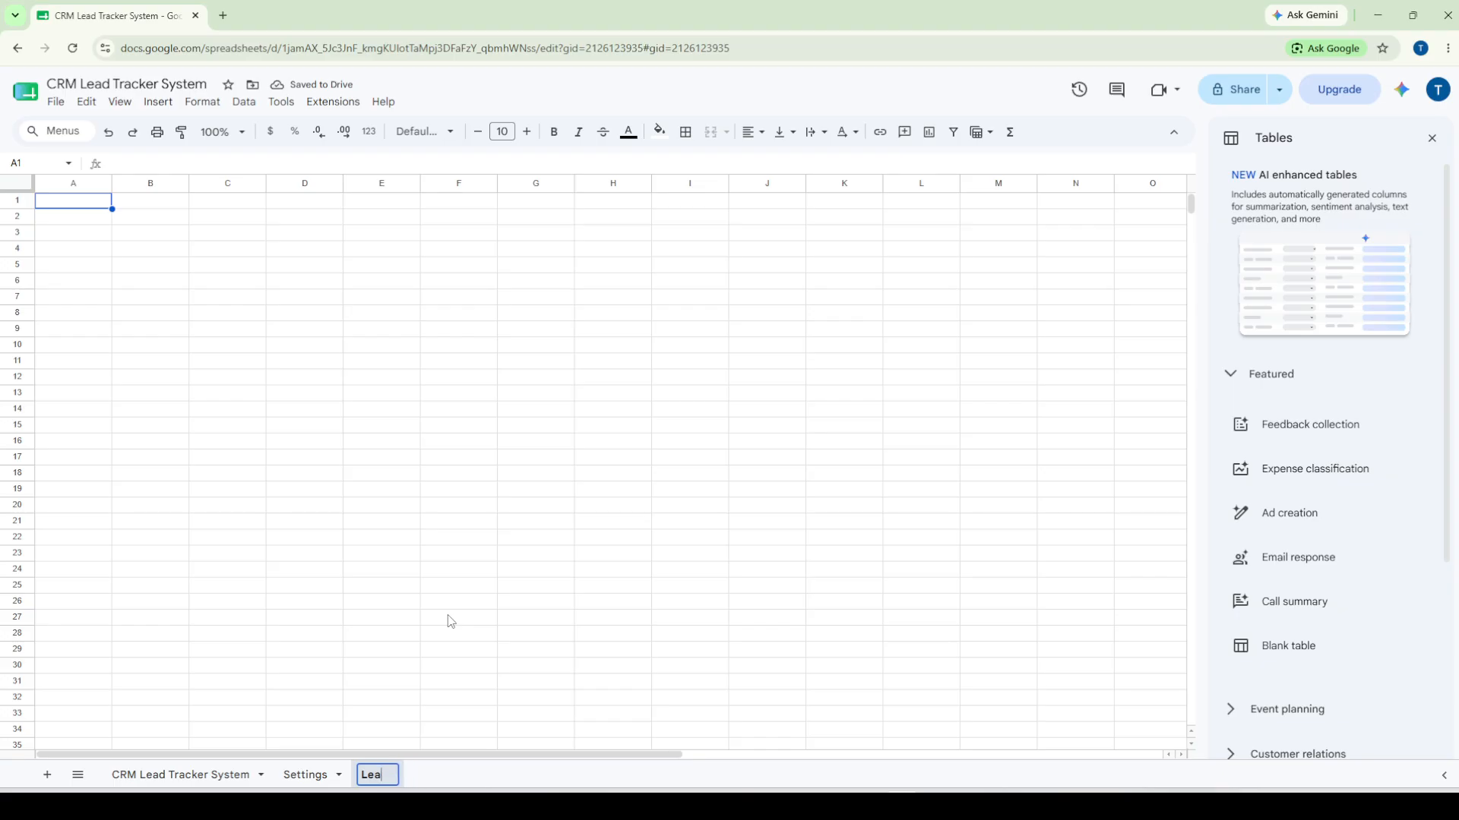
{"action": "left_click", "coordinate": [449, 619]}
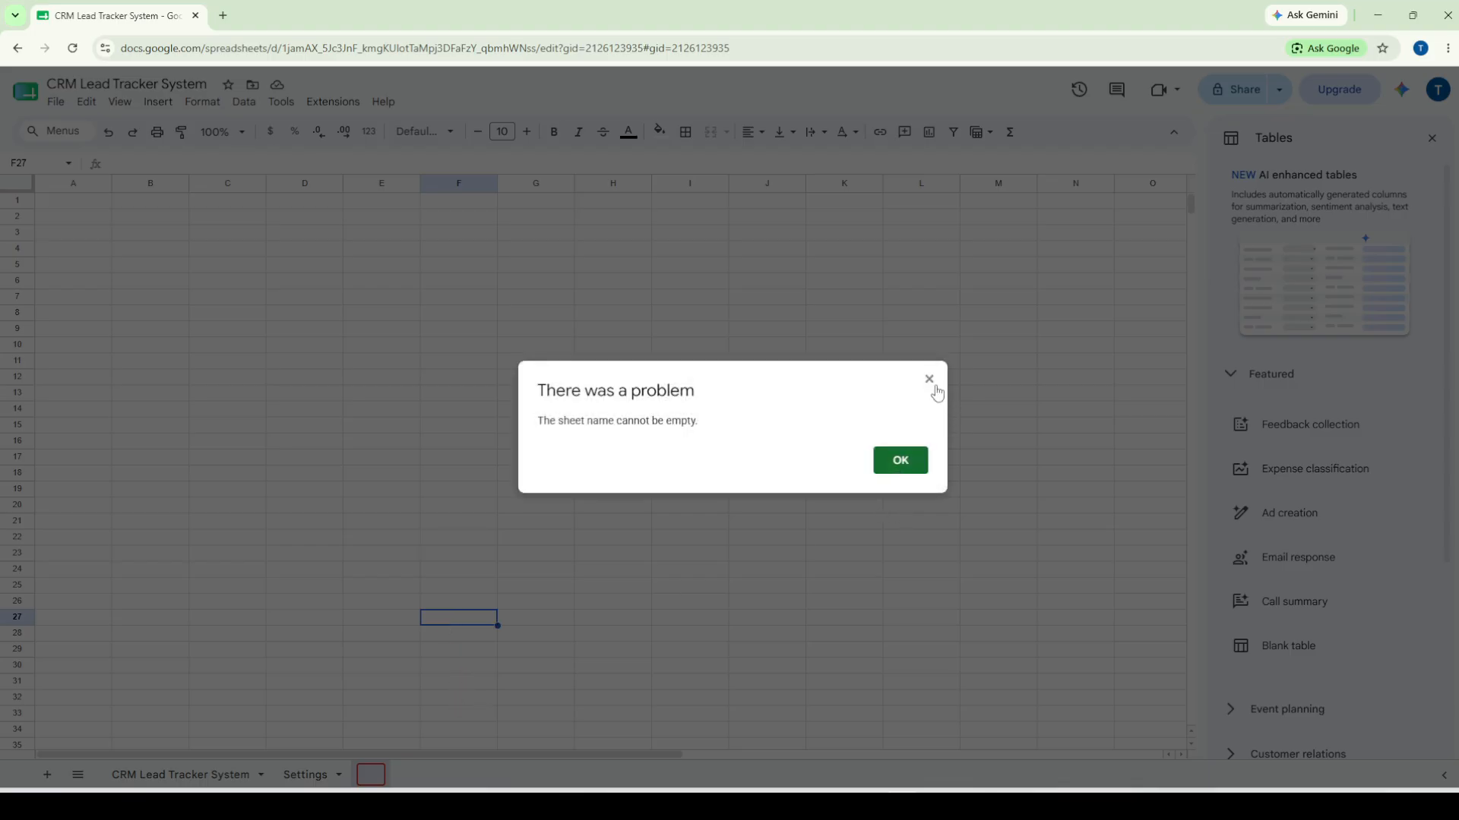
{"action": "left_click", "coordinate": [900, 460]}
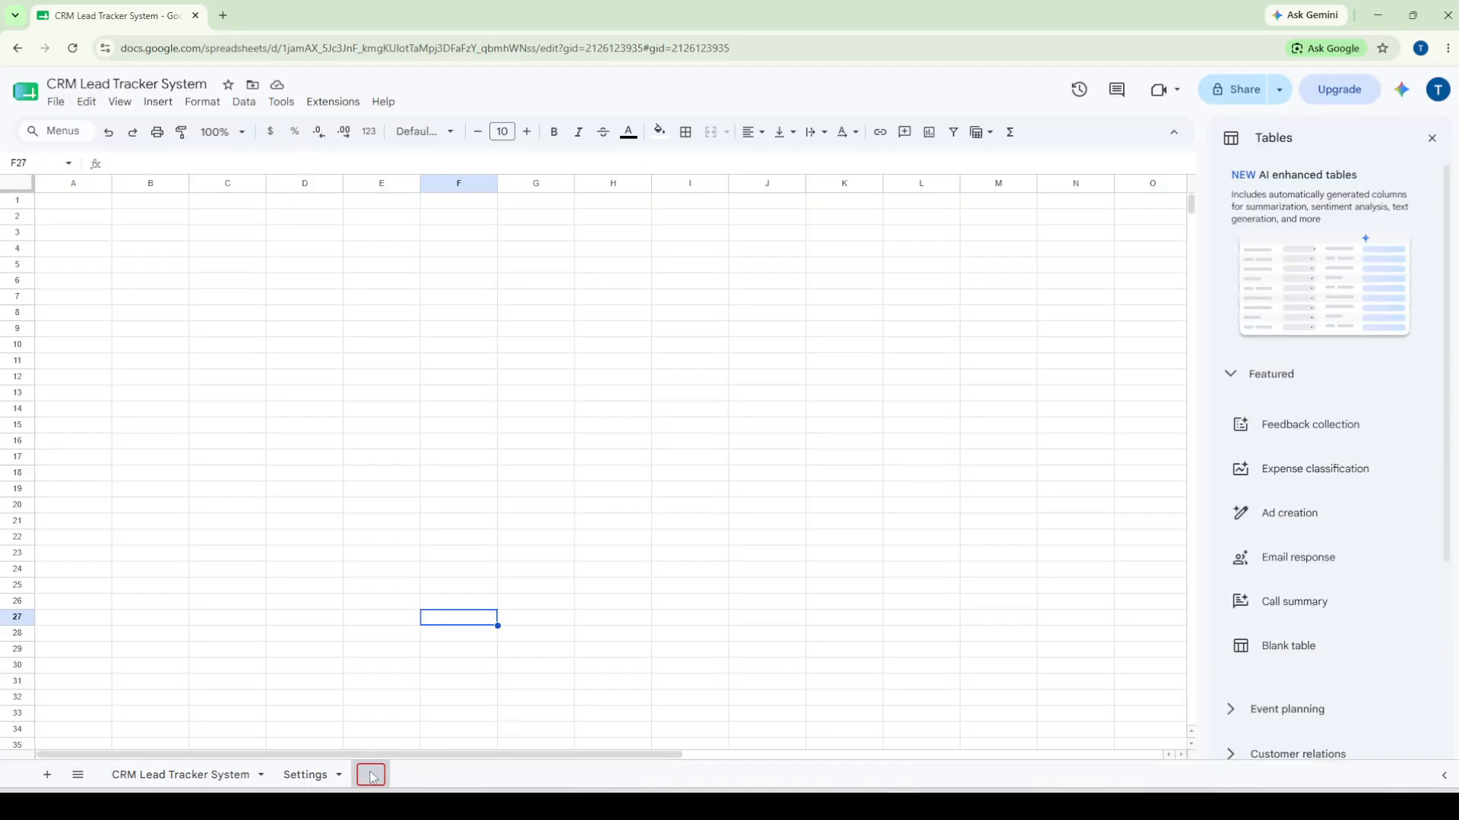
{"action": "type", "text": "Dashboard"}
{"action": "key", "text": "Return"}
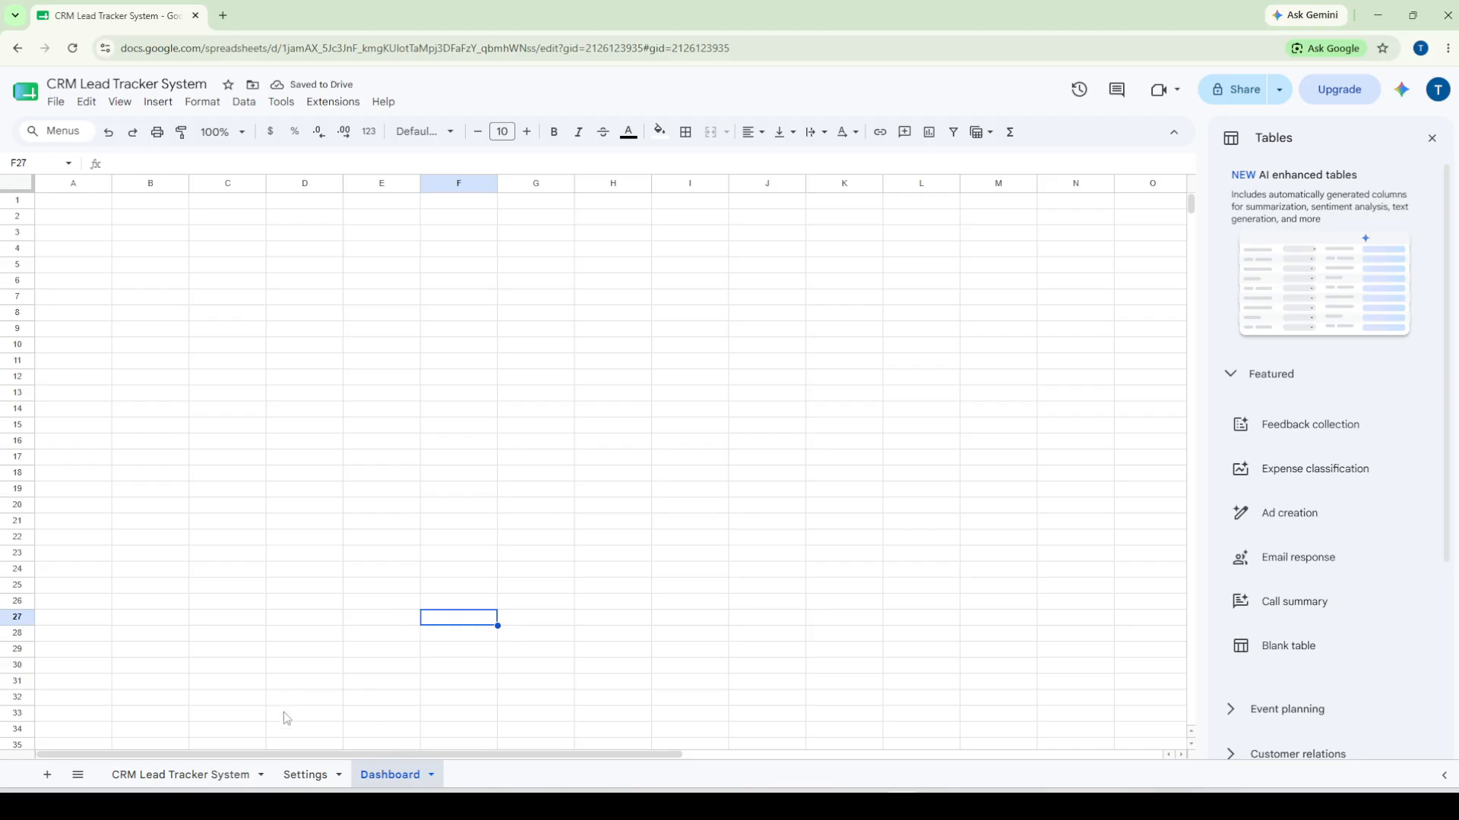
Step: Examine the Deal Stage, Lead Source and Rep Name lists in columns A to C of the CRM Lead Tracker System sheet
{"action": "left_click", "coordinate": [315, 776]}
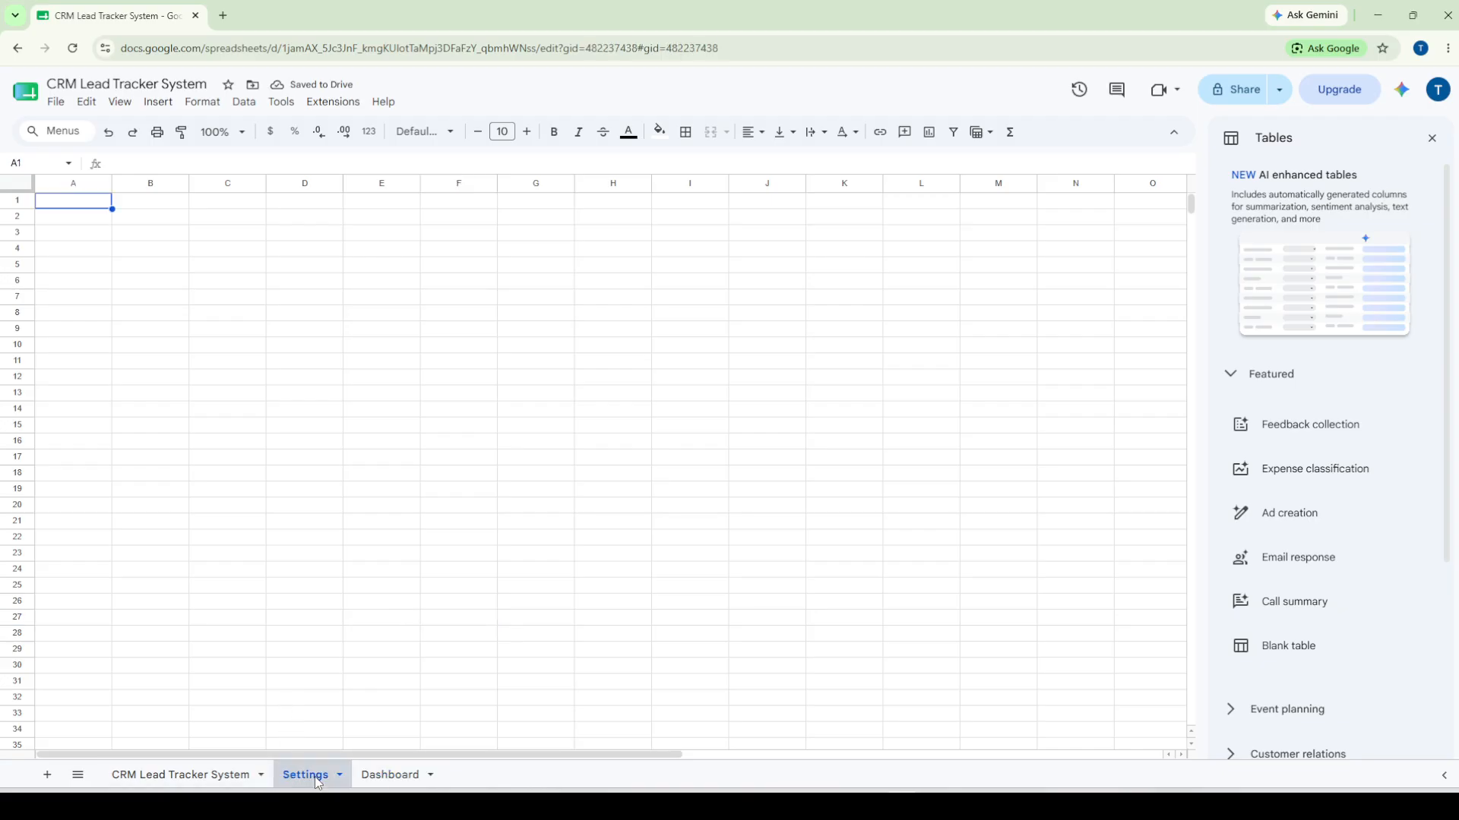
{"action": "left_click", "coordinate": [213, 775]}
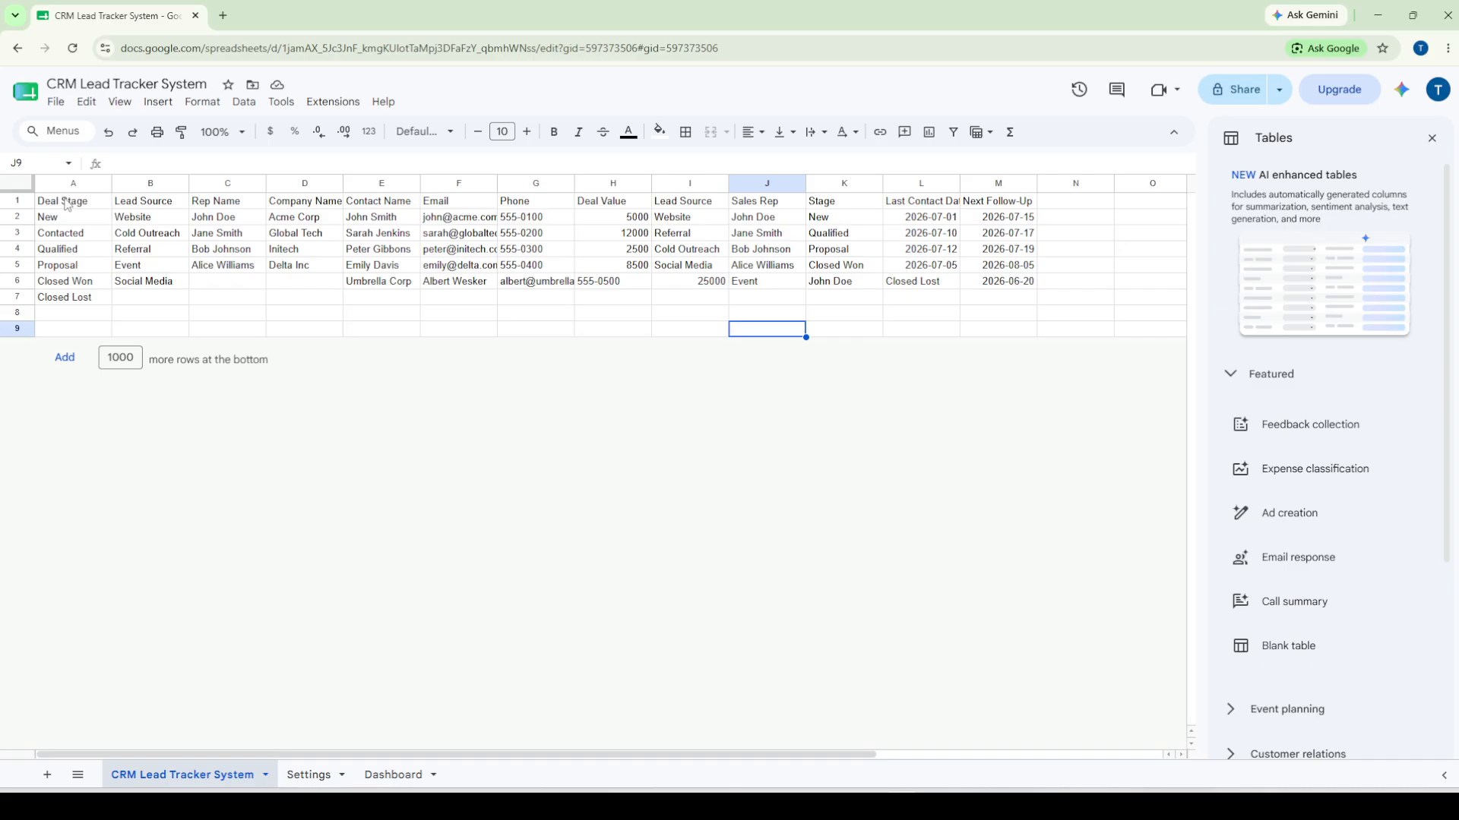
{"action": "left_click_drag", "start_coordinate": [67, 204], "coordinate": [294, 313]}
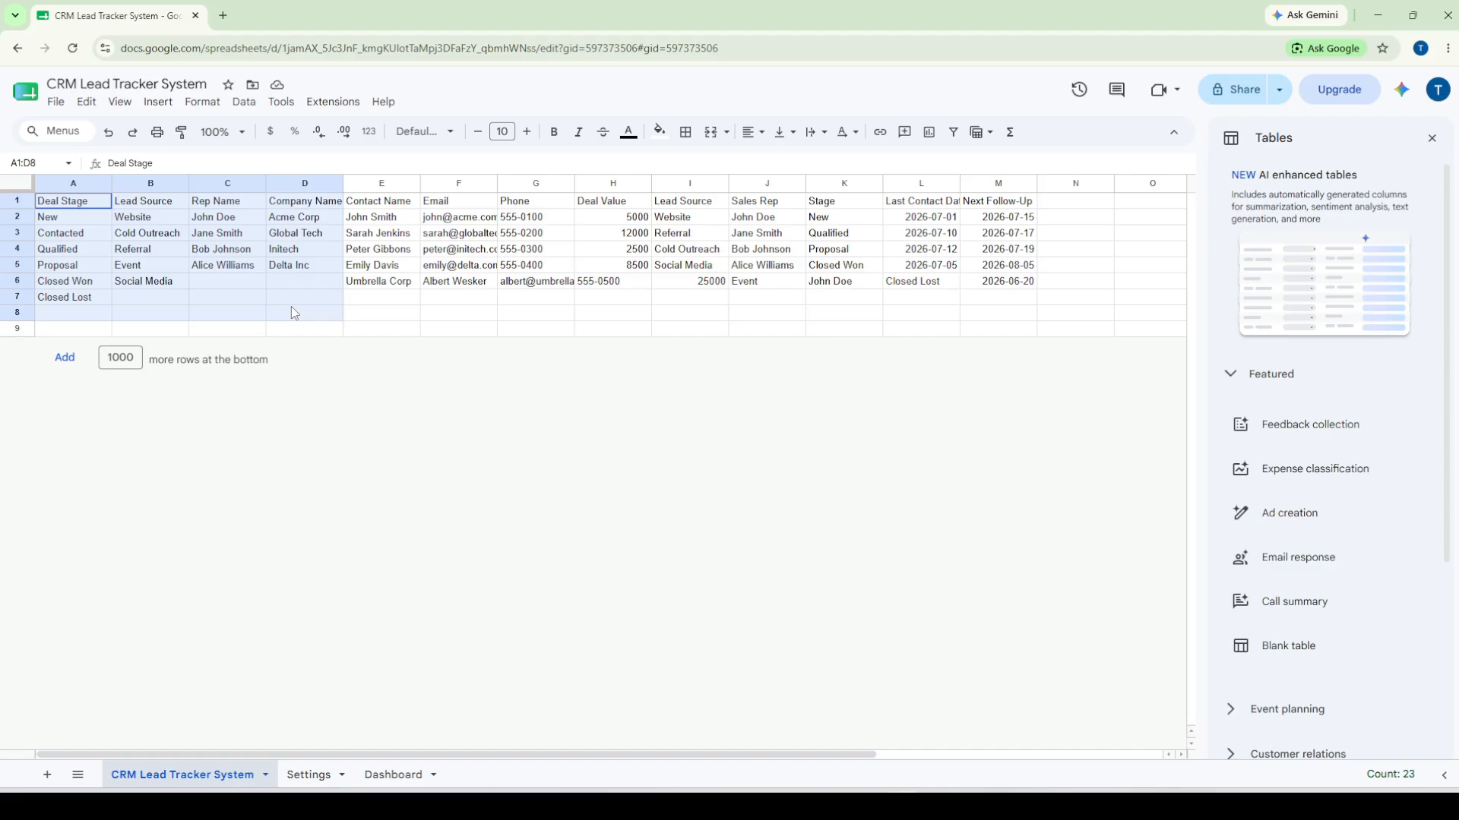
{"action": "left_click_drag", "start_coordinate": [289, 313], "coordinate": [99, 303]}
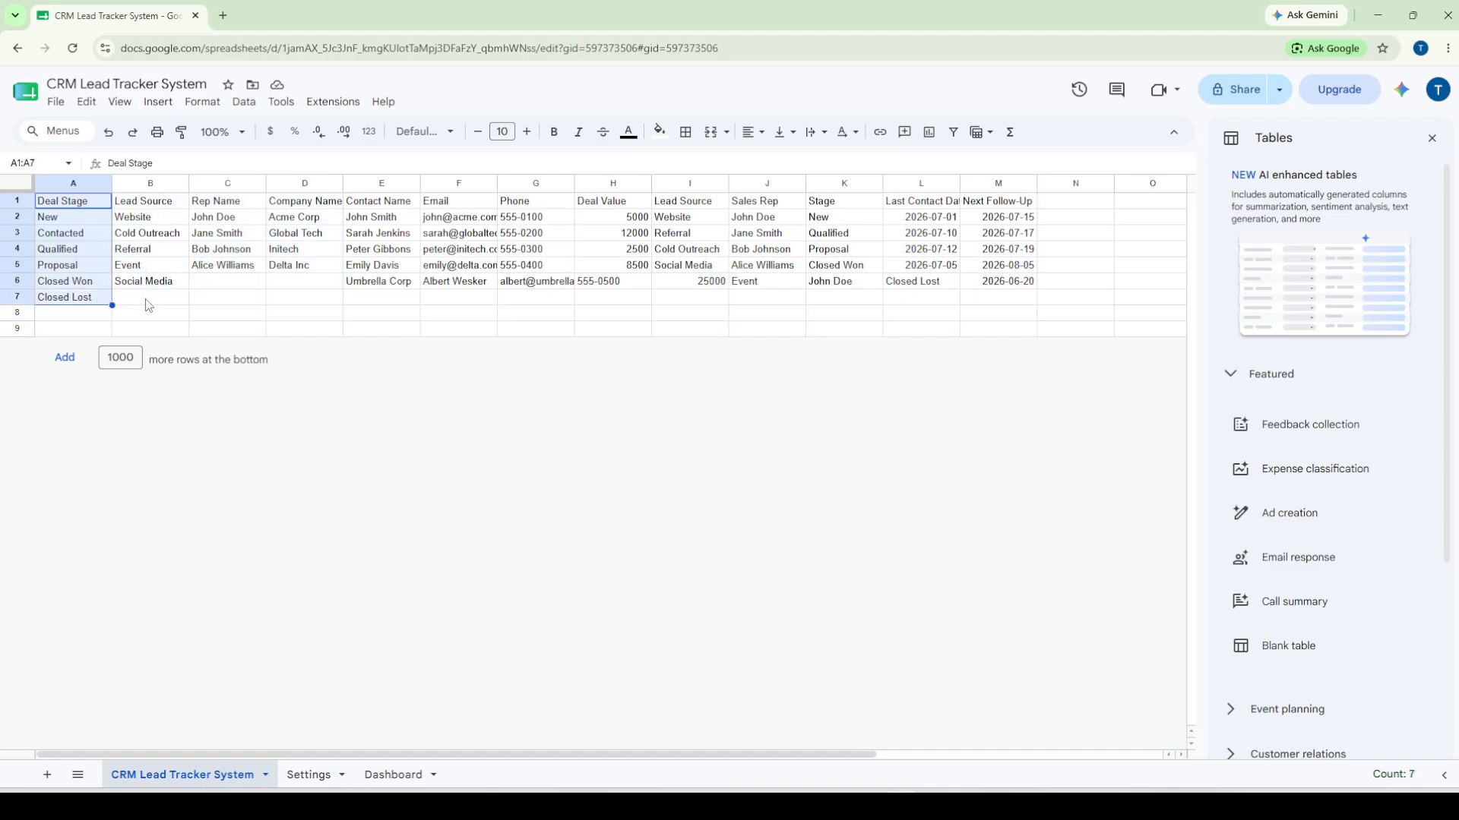
{"action": "left_click", "coordinate": [194, 299]}
{"action": "left_click", "coordinate": [128, 202]}
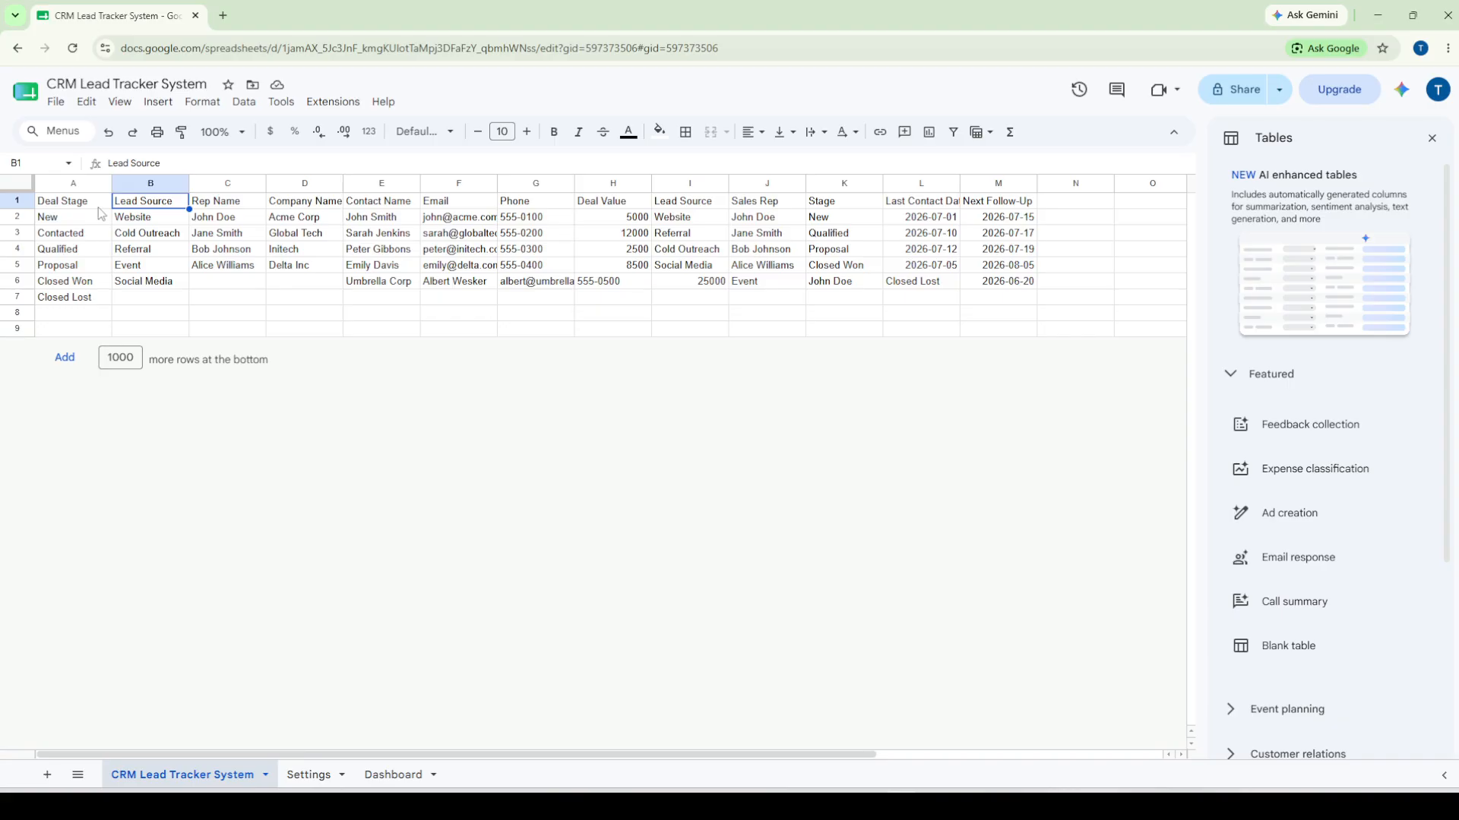
{"action": "left_click", "coordinate": [156, 221]}
{"action": "left_click", "coordinate": [150, 236]}
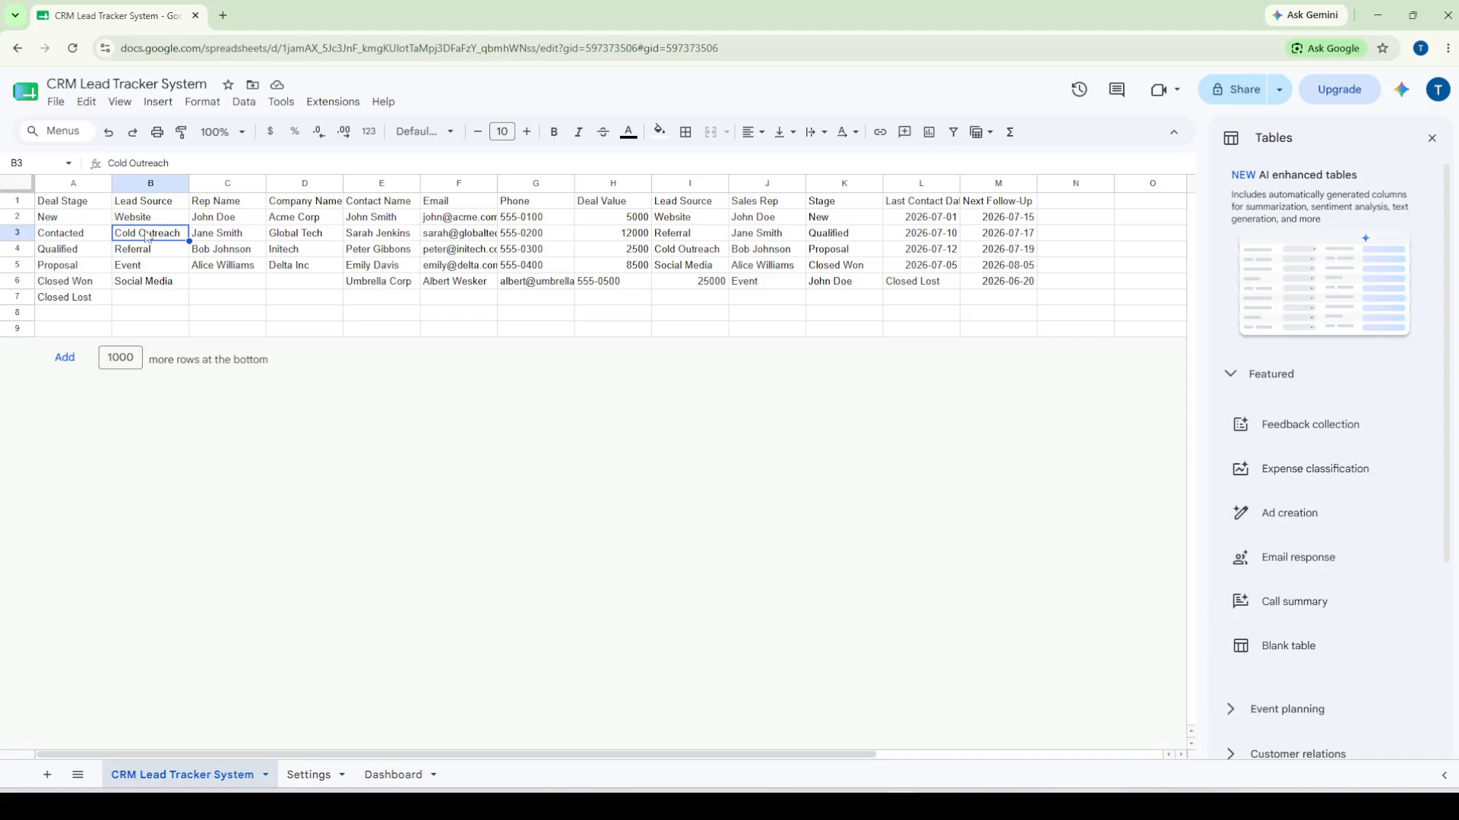
{"action": "left_click", "coordinate": [154, 258]}
{"action": "left_click", "coordinate": [161, 268]}
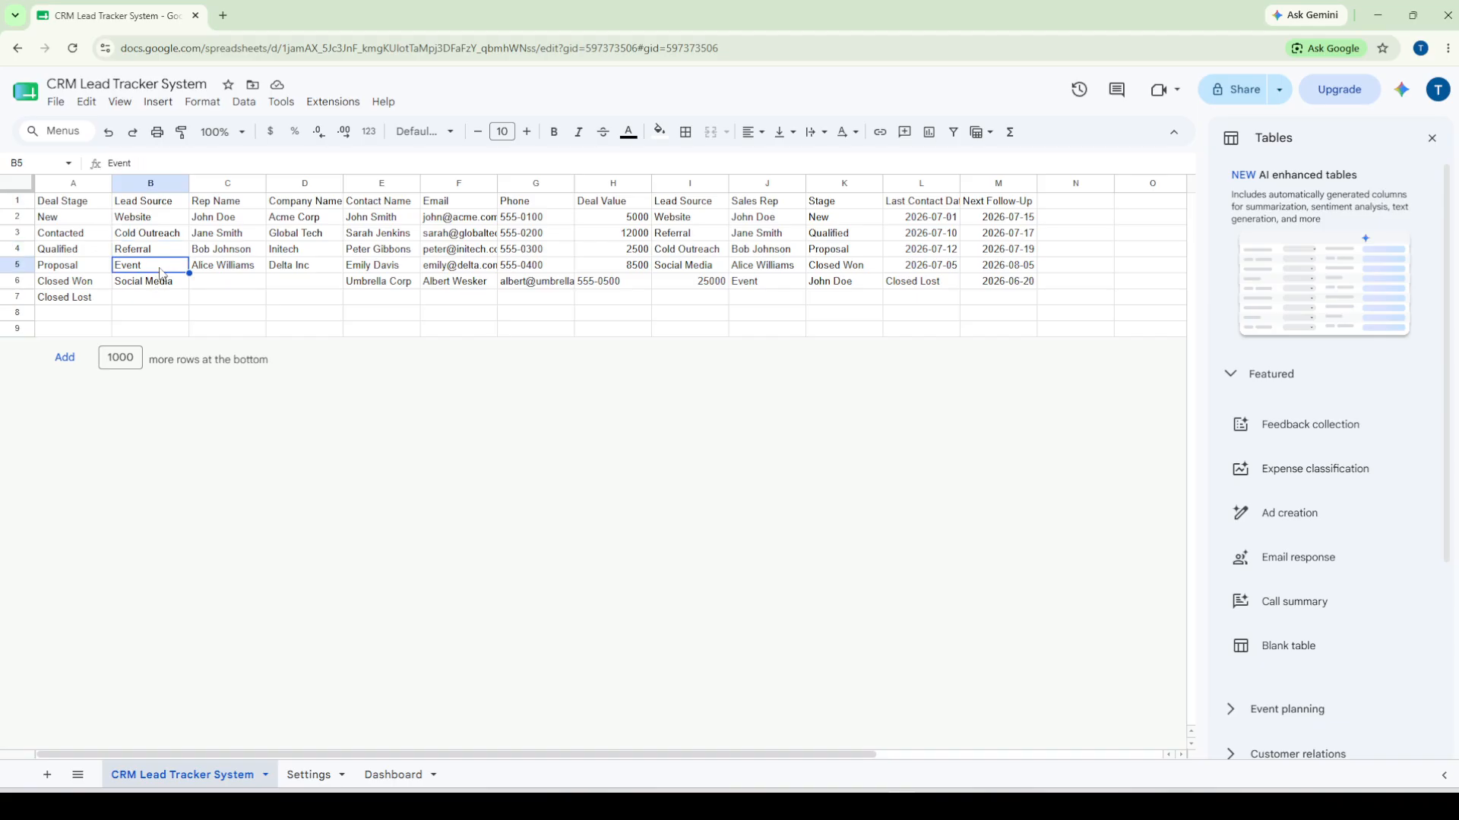
{"action": "left_click", "coordinate": [156, 289]}
{"action": "left_click", "coordinate": [178, 318]}
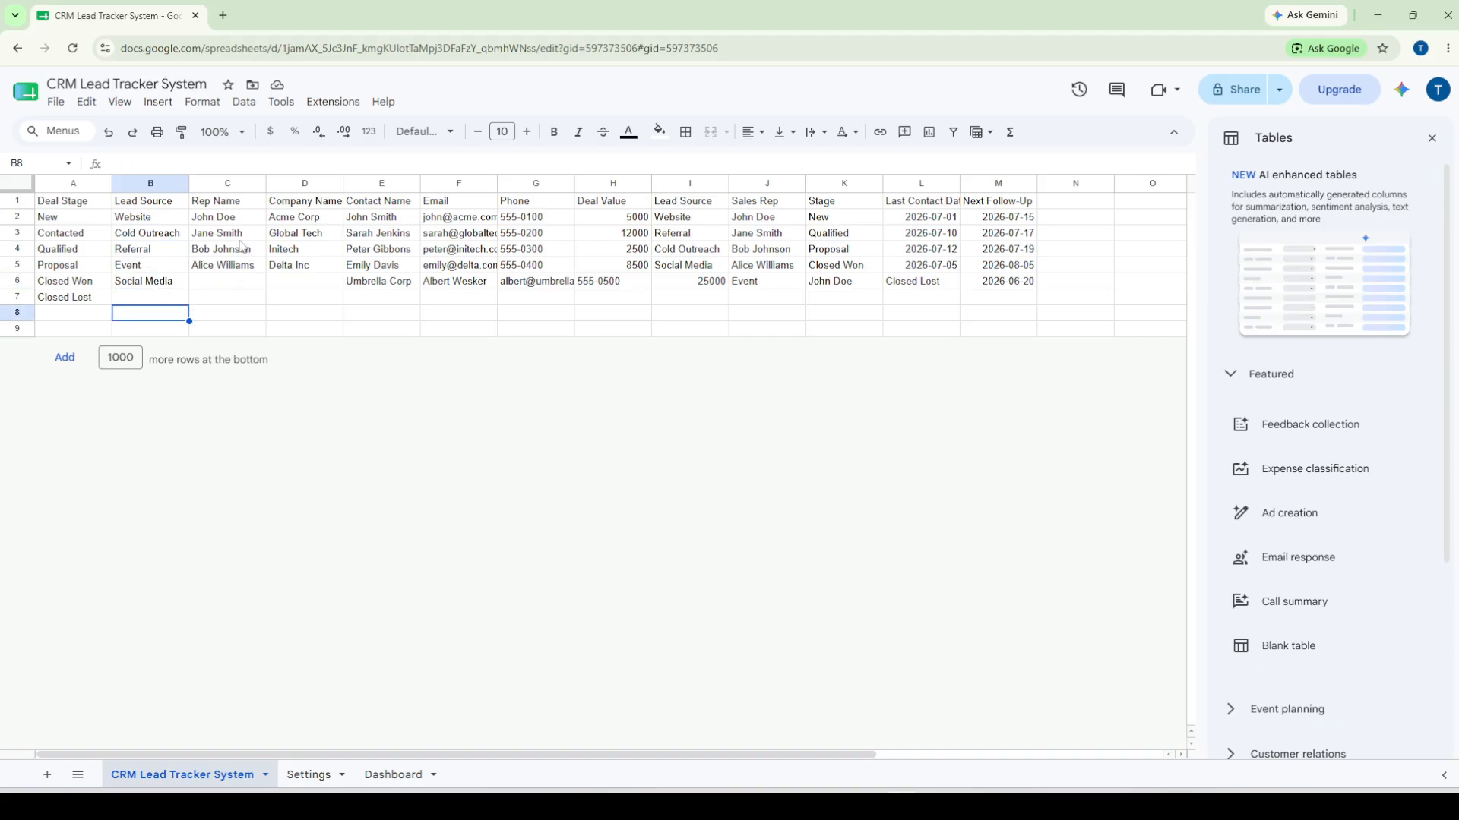
{"action": "left_click", "coordinate": [233, 206]}
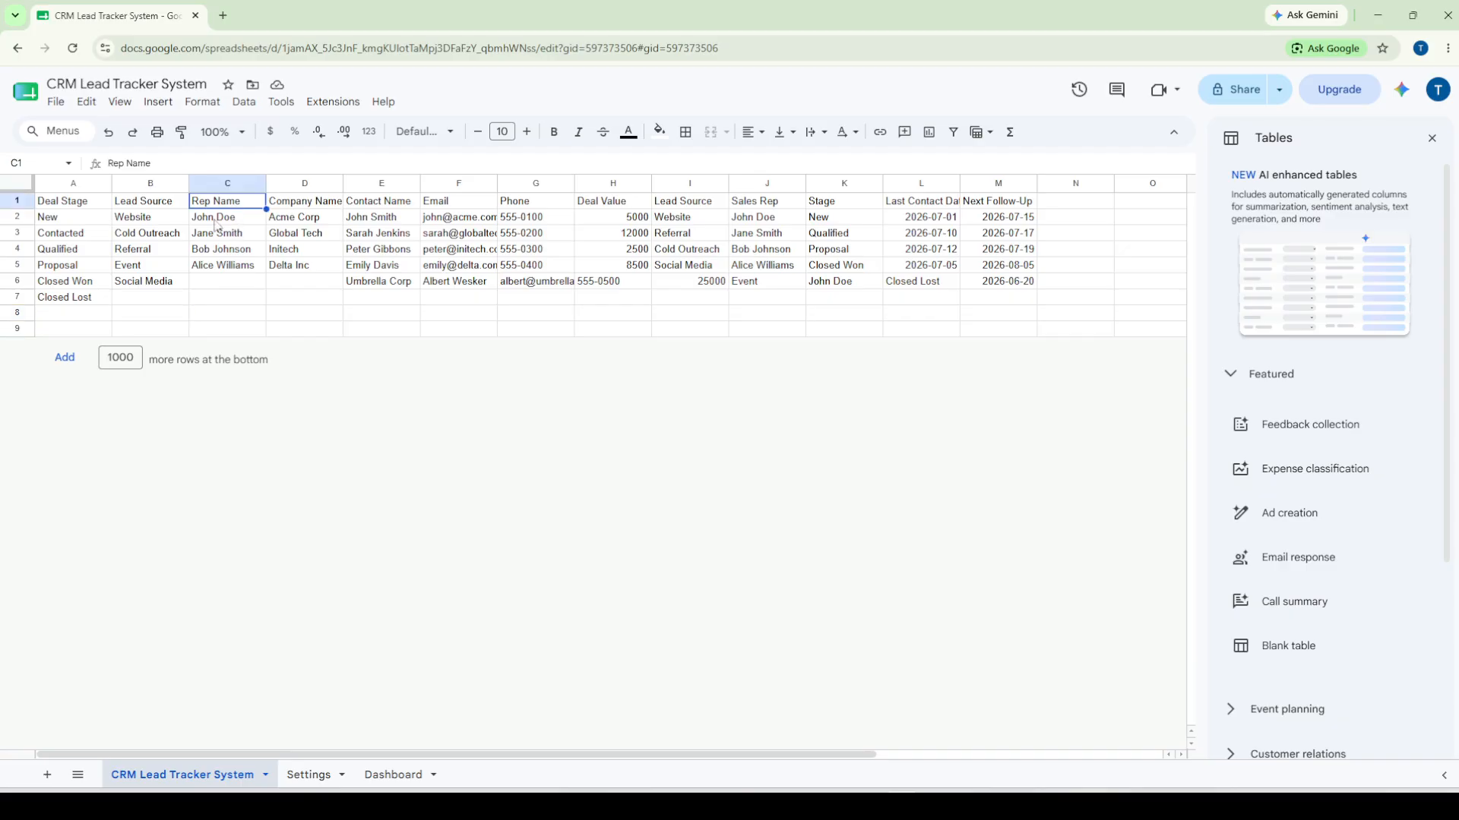
{"action": "left_click", "coordinate": [218, 223]}
{"action": "left_click", "coordinate": [220, 254]}
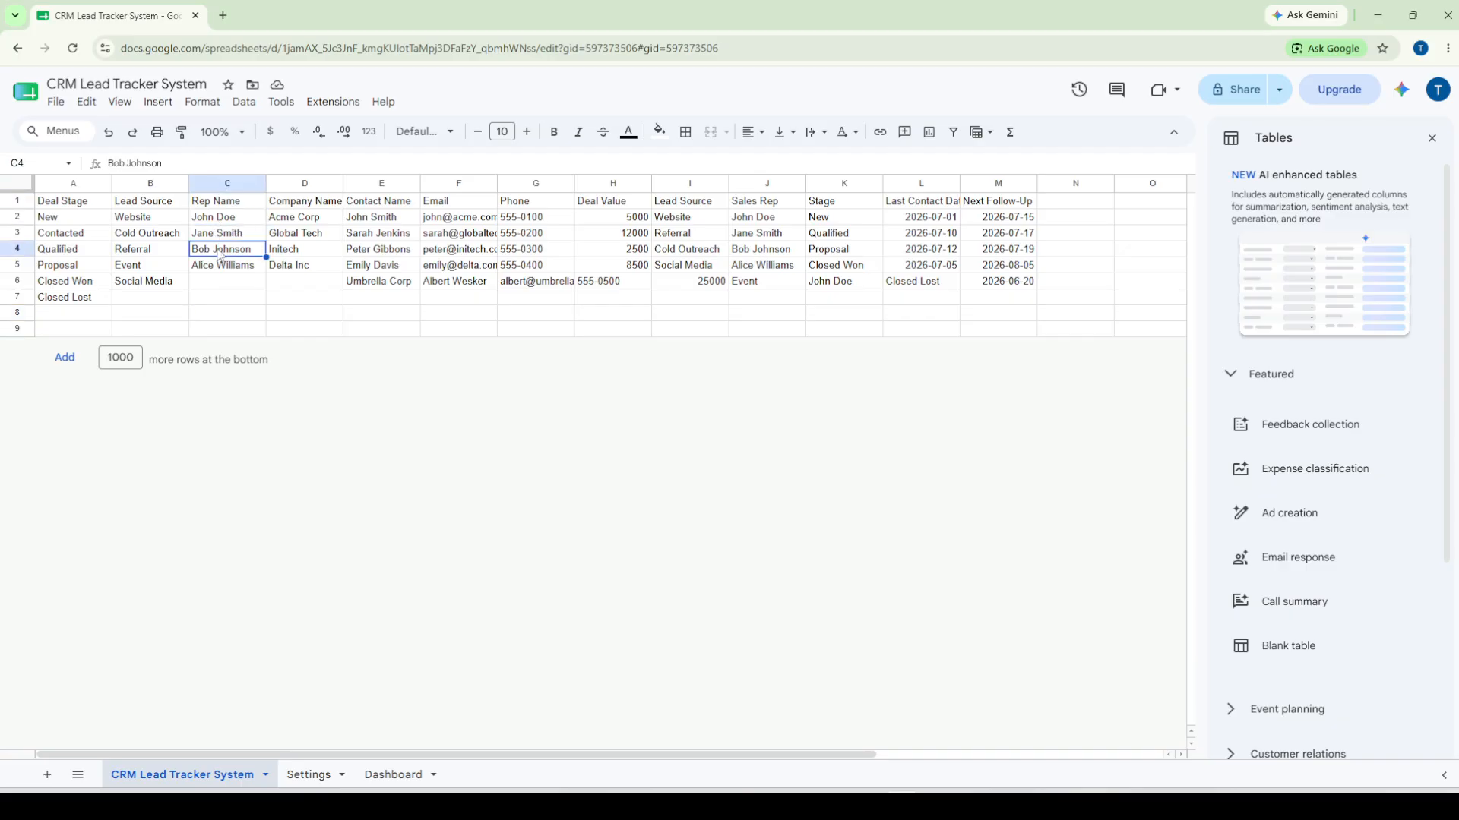
Step: Copy the Deal Stage, Lead Source and Rep Name lists in A1:C7 to cell A1 of the Settings sheet
{"action": "left_click", "coordinate": [86, 207]}
{"action": "left_click_drag", "start_coordinate": [86, 208], "coordinate": [213, 302]}
{"action": "key", "text": "ctrl+c"}
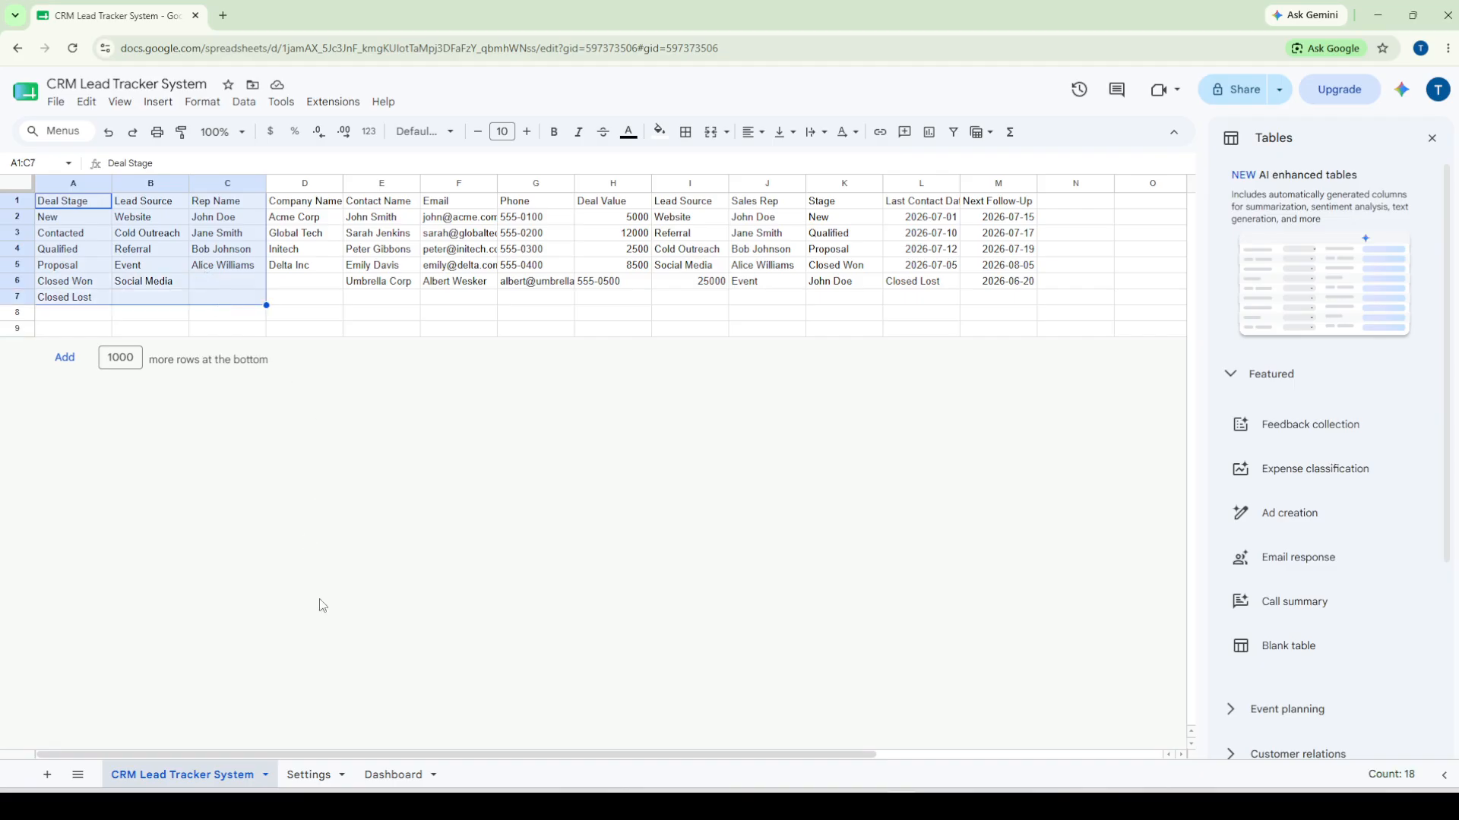
{"action": "left_click", "coordinate": [307, 783]}
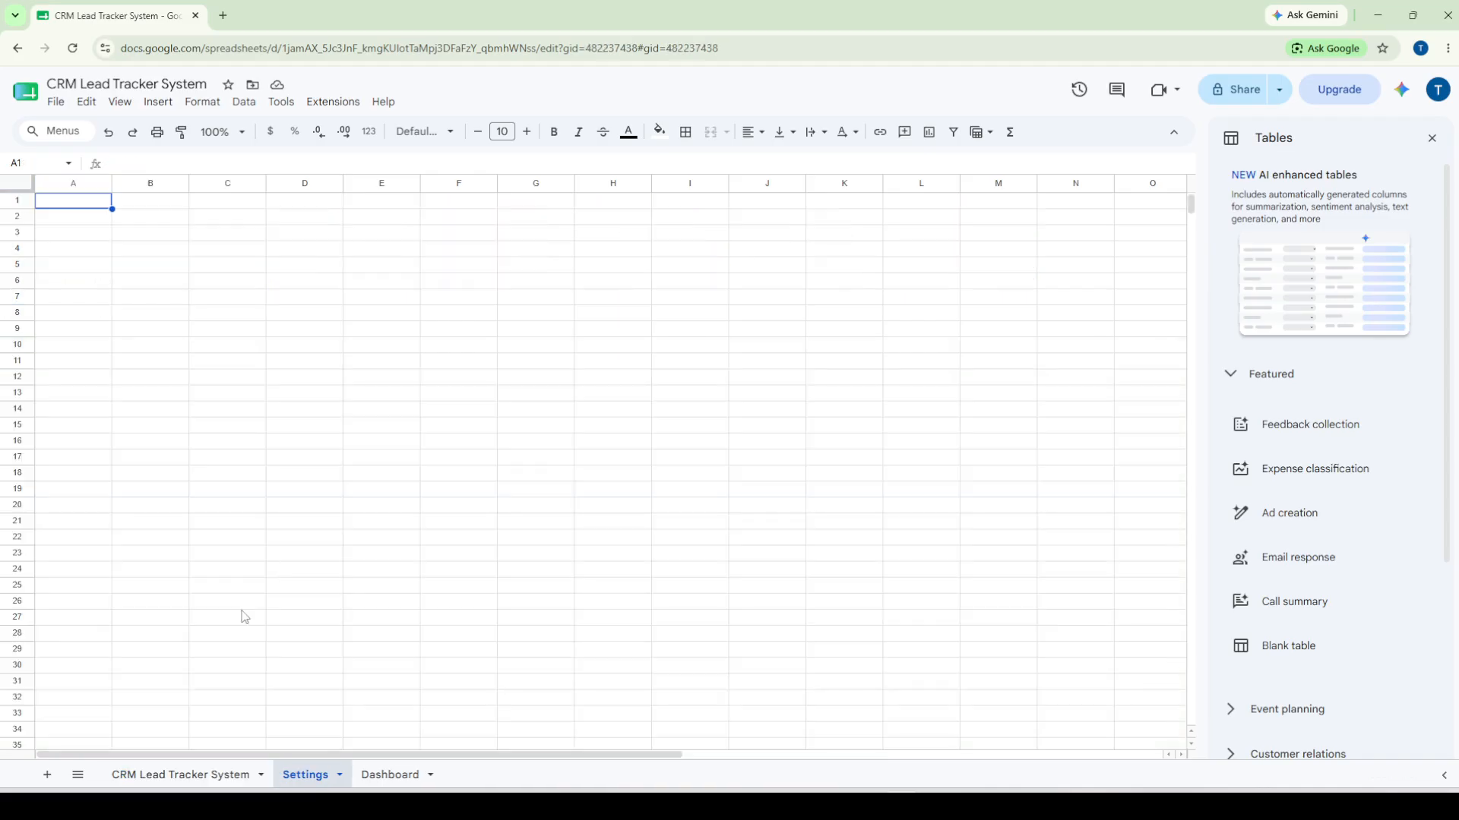
{"action": "left_click", "coordinate": [61, 207]}
{"action": "key", "text": "ctrl+v"}
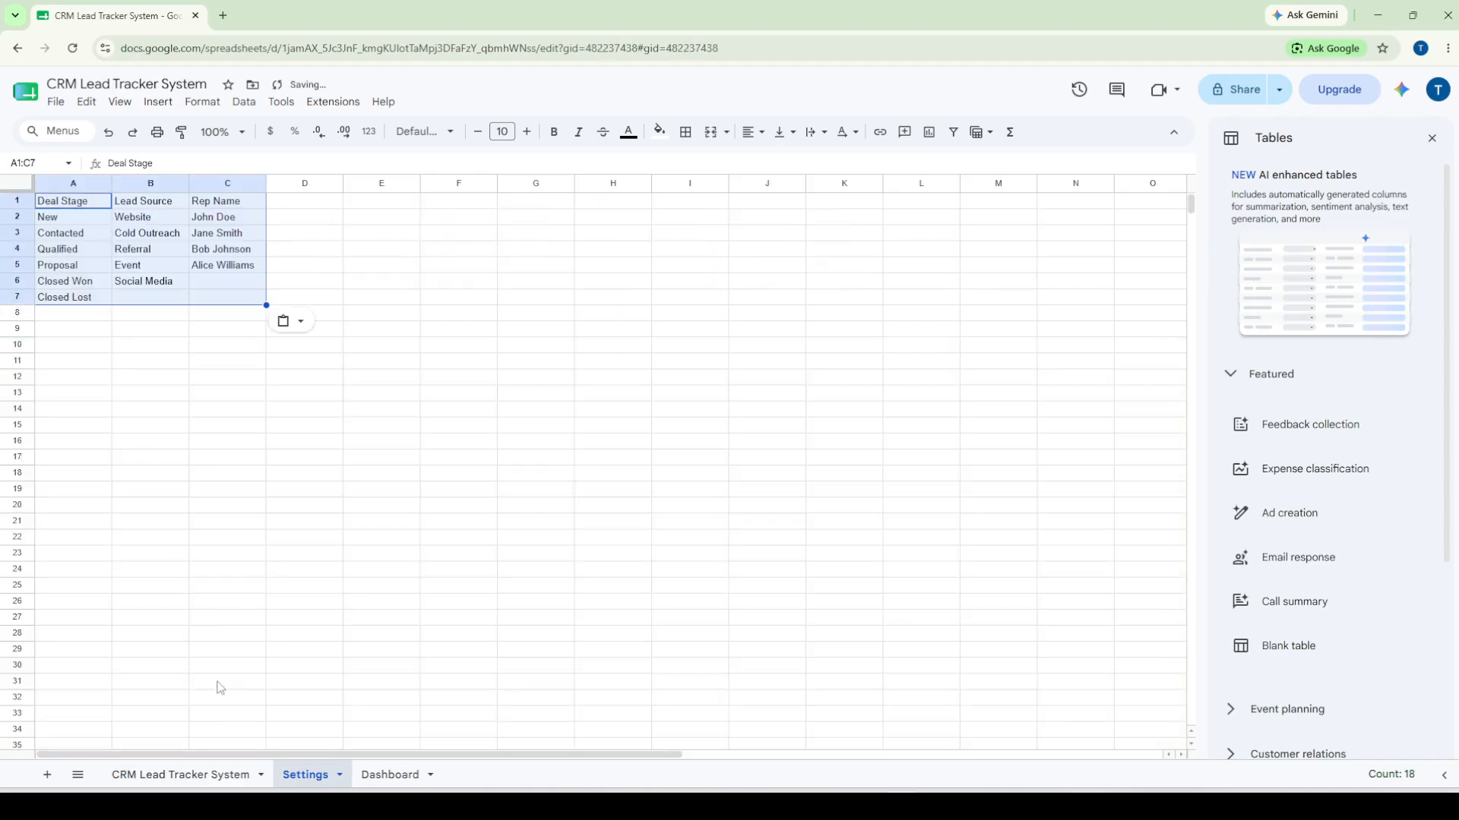
Step: Delete columns A to C from the CRM Lead Tracker System sheet
{"action": "left_click", "coordinate": [202, 783]}
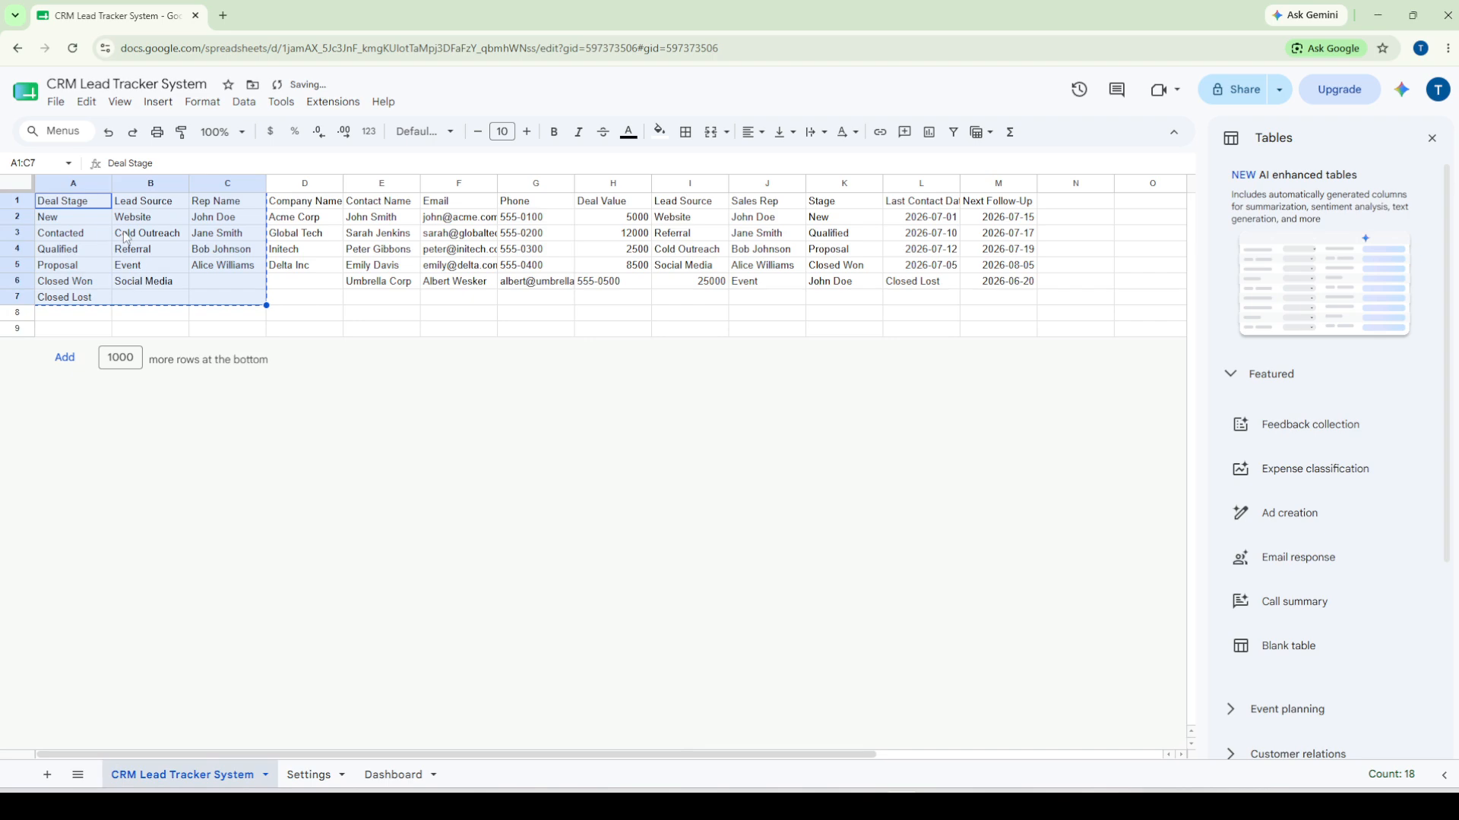
{"action": "left_click", "coordinate": [91, 186]}
{"action": "left_click_drag", "start_coordinate": [91, 185], "coordinate": [225, 184]}
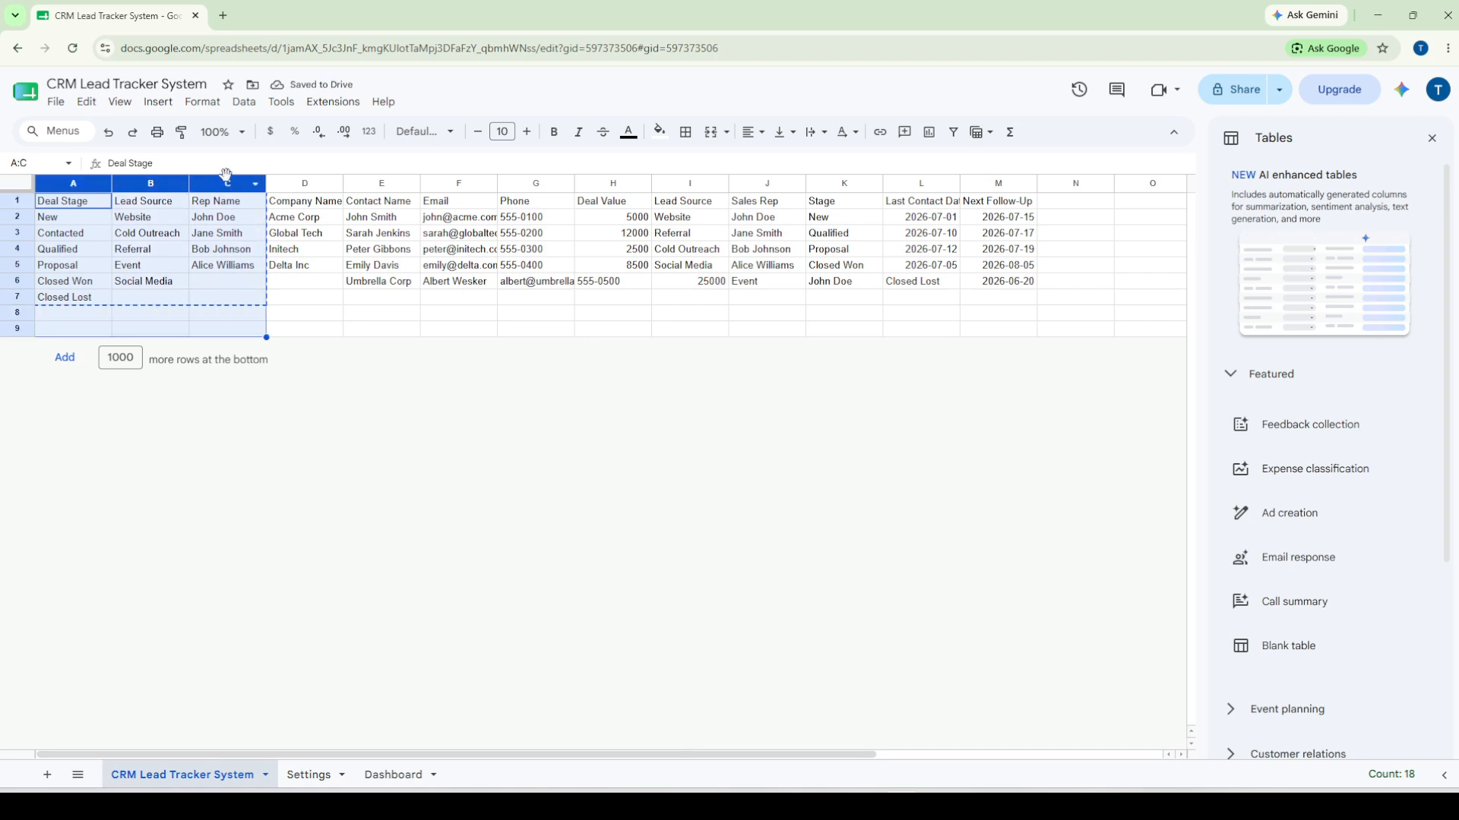
{"action": "right_click", "coordinate": [227, 187]}
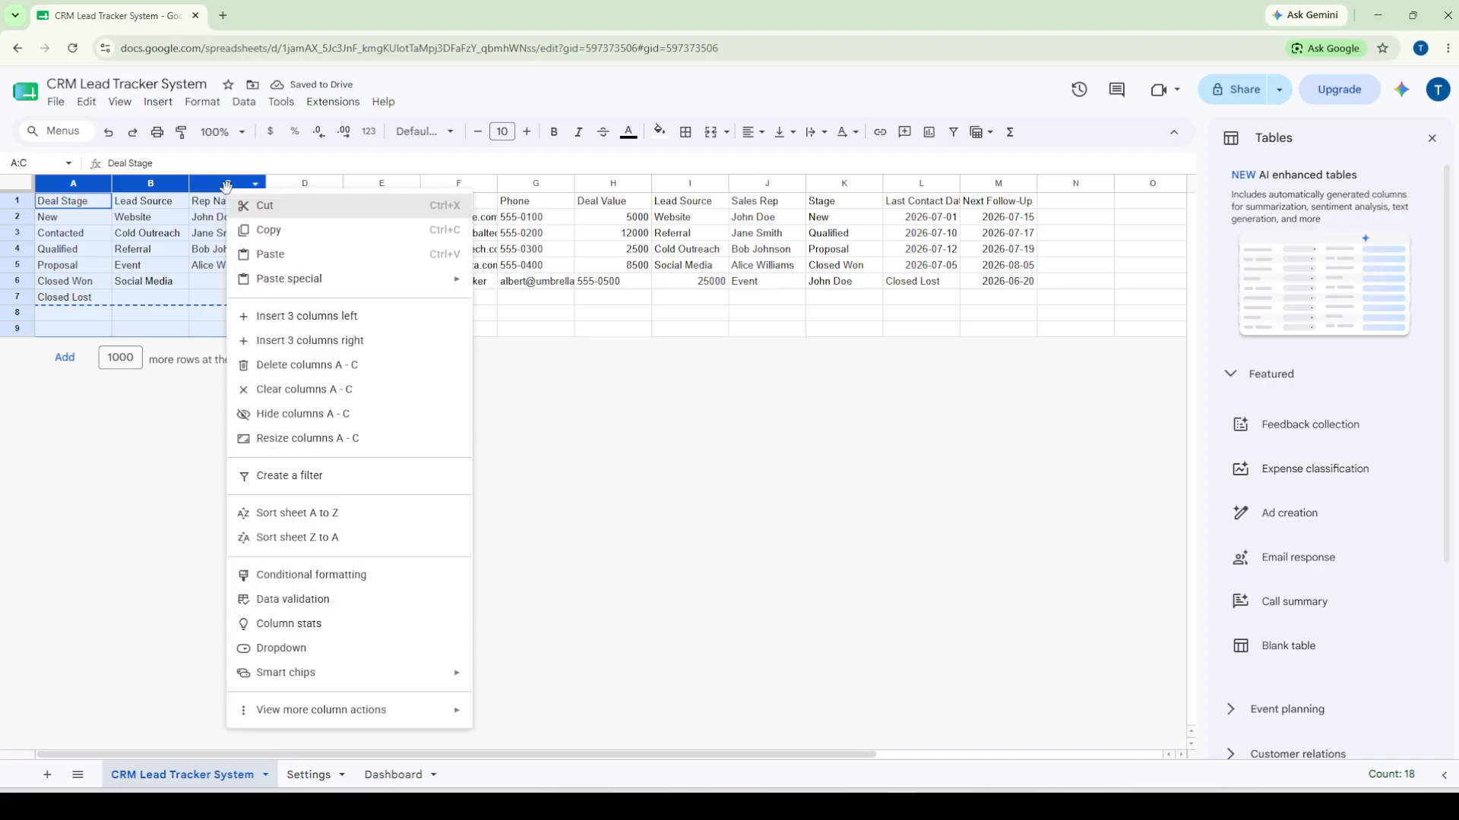
{"action": "left_click", "coordinate": [270, 365]}
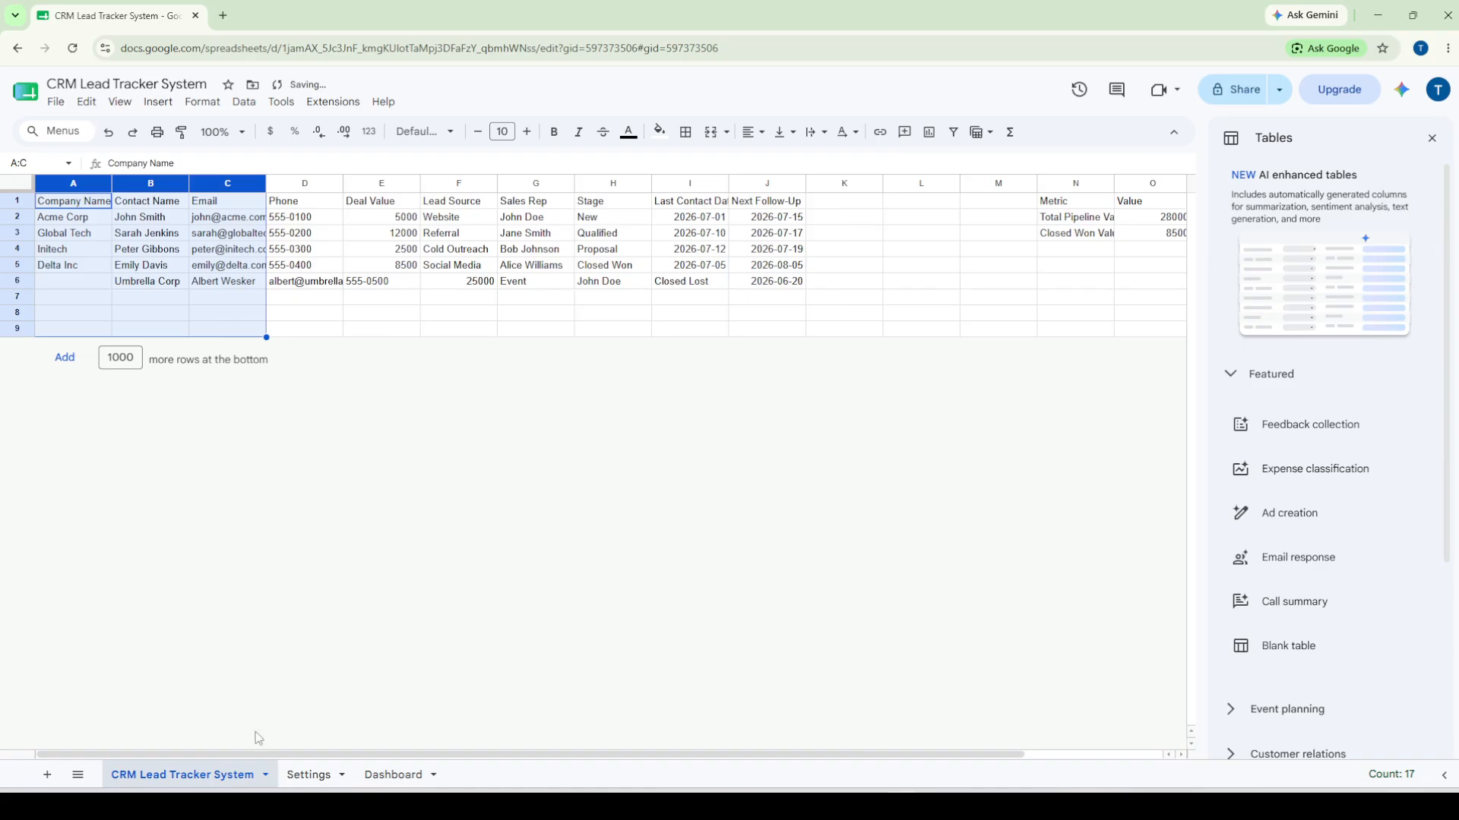
Step: Review the lists on the Settings sheet, return to the CRM Lead Tracker System sheet and close the Tables suggestions
{"action": "left_click", "coordinate": [319, 775]}
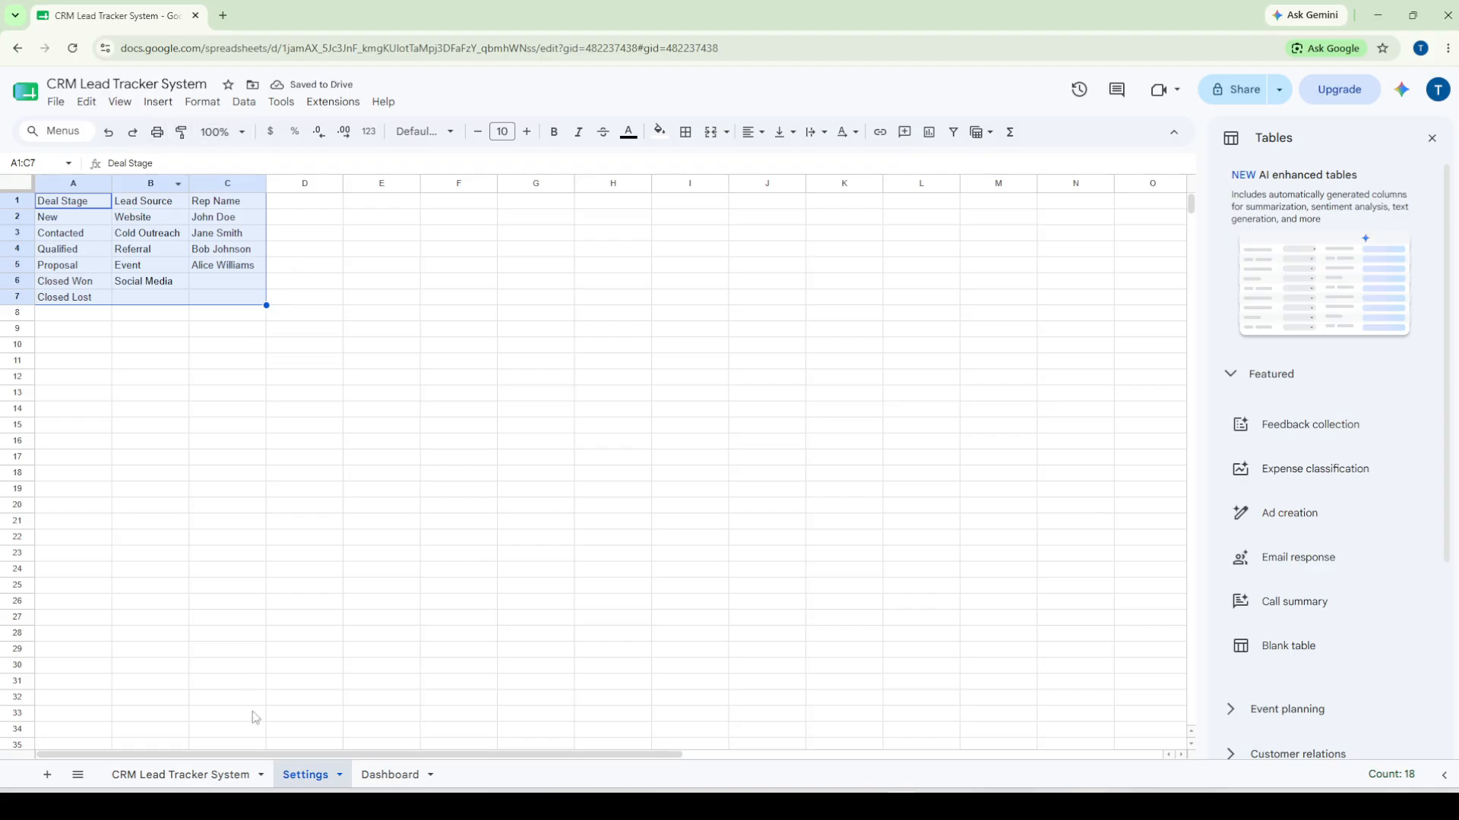
{"action": "left_click", "coordinate": [190, 775]}
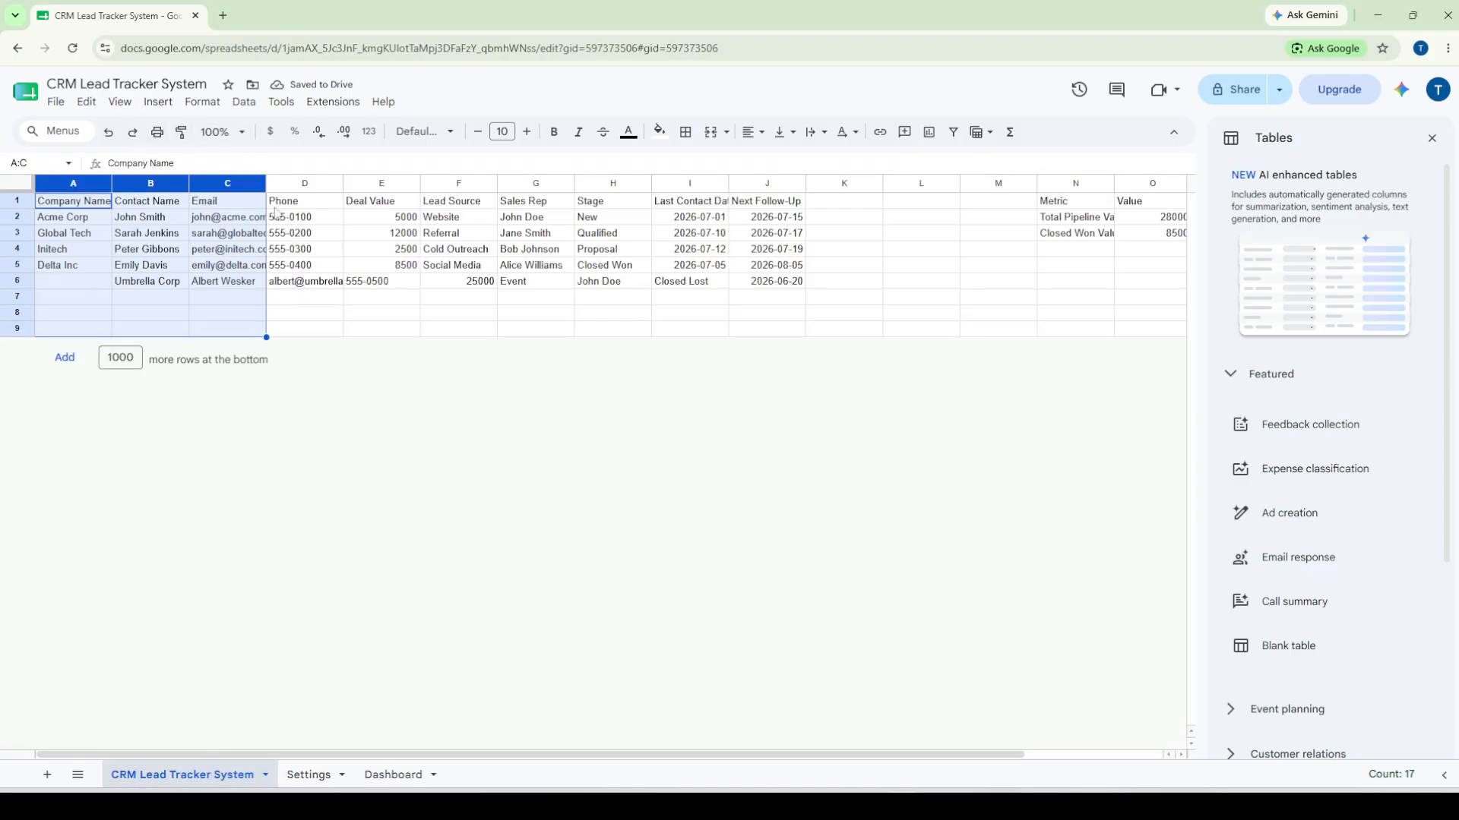
{"action": "left_click", "coordinate": [364, 441]}
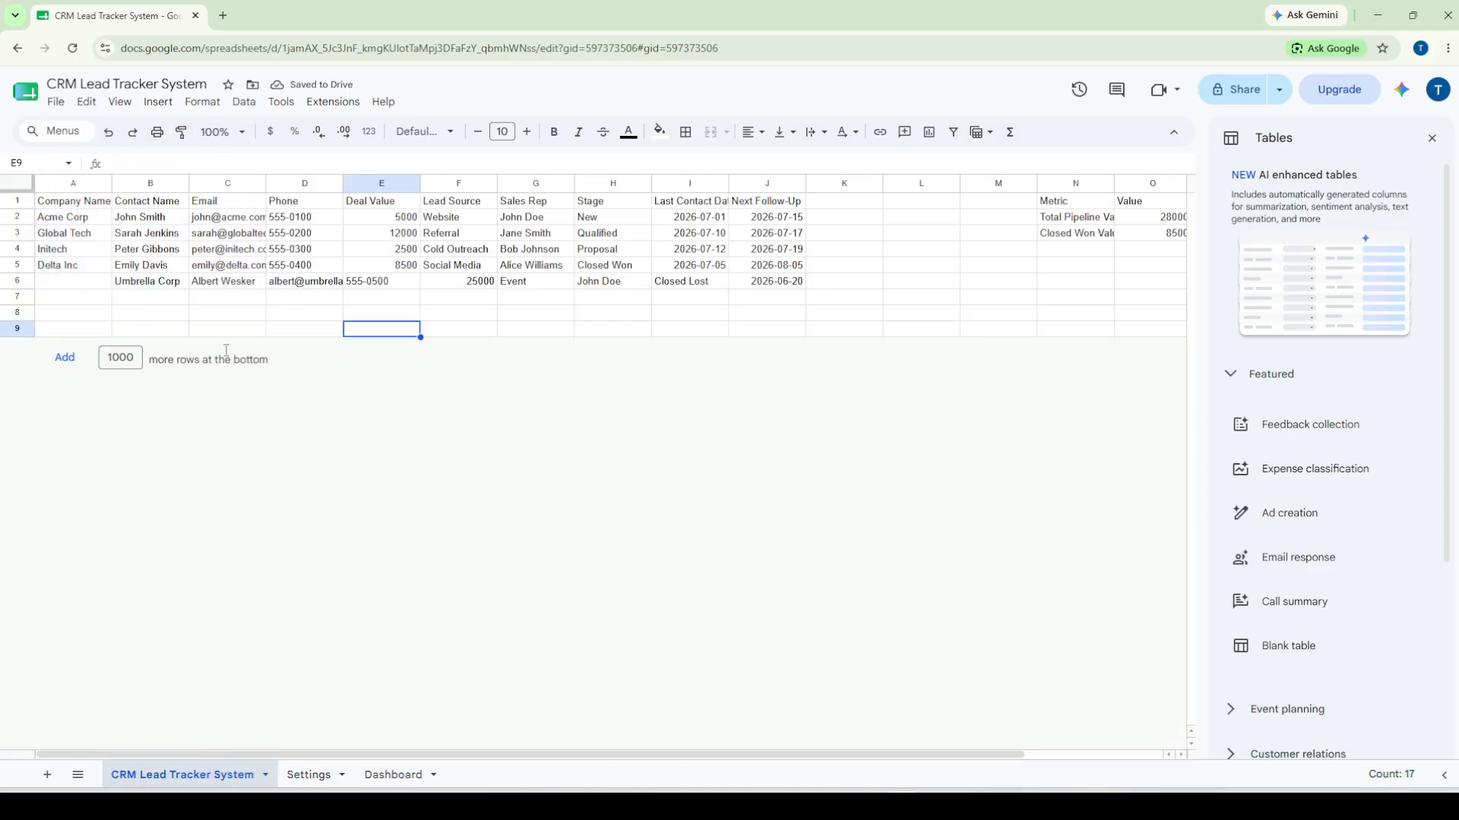
{"action": "left_click", "coordinate": [88, 204]}
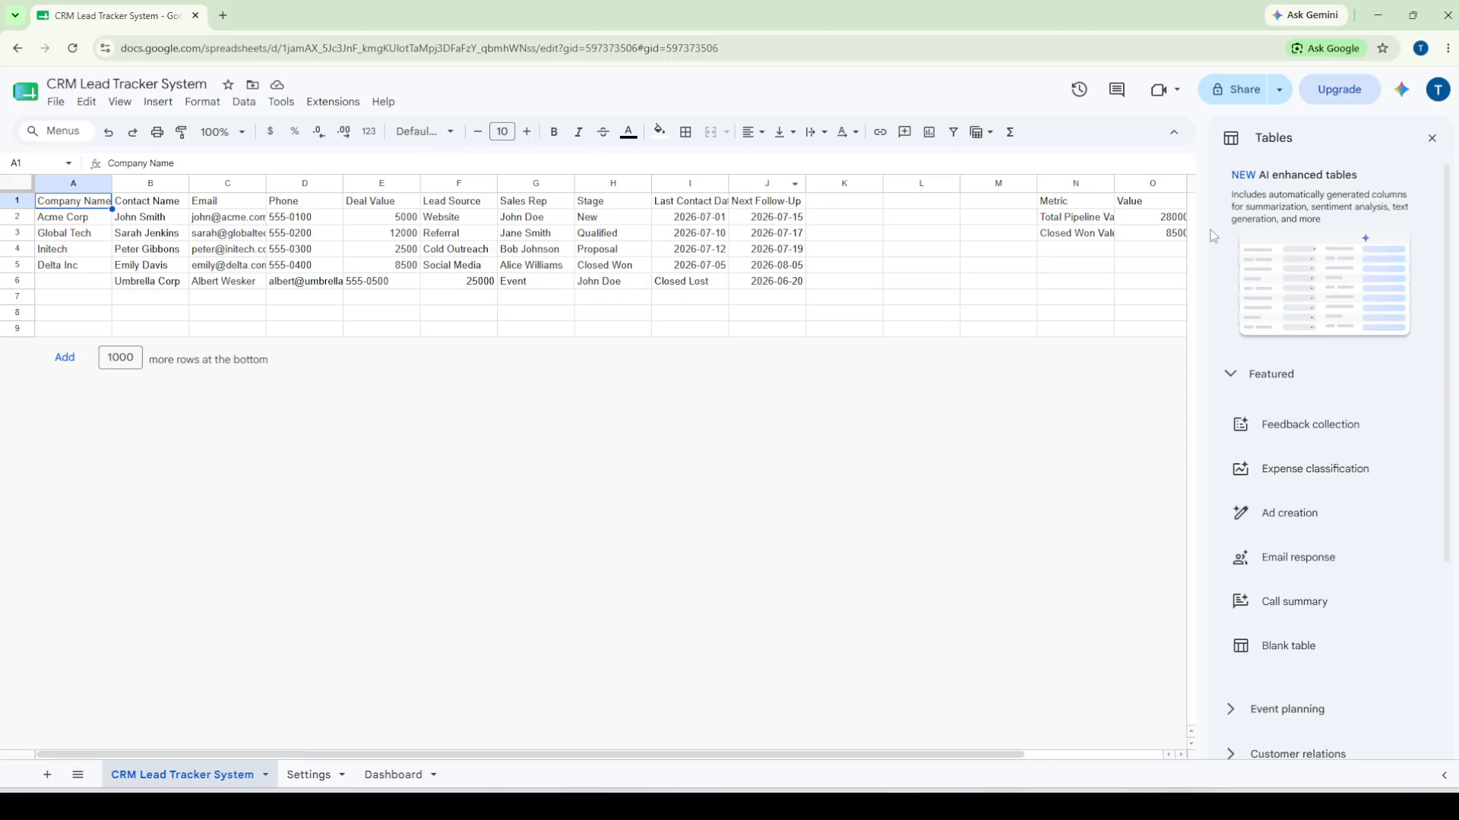
{"action": "left_click", "coordinate": [1432, 142]}
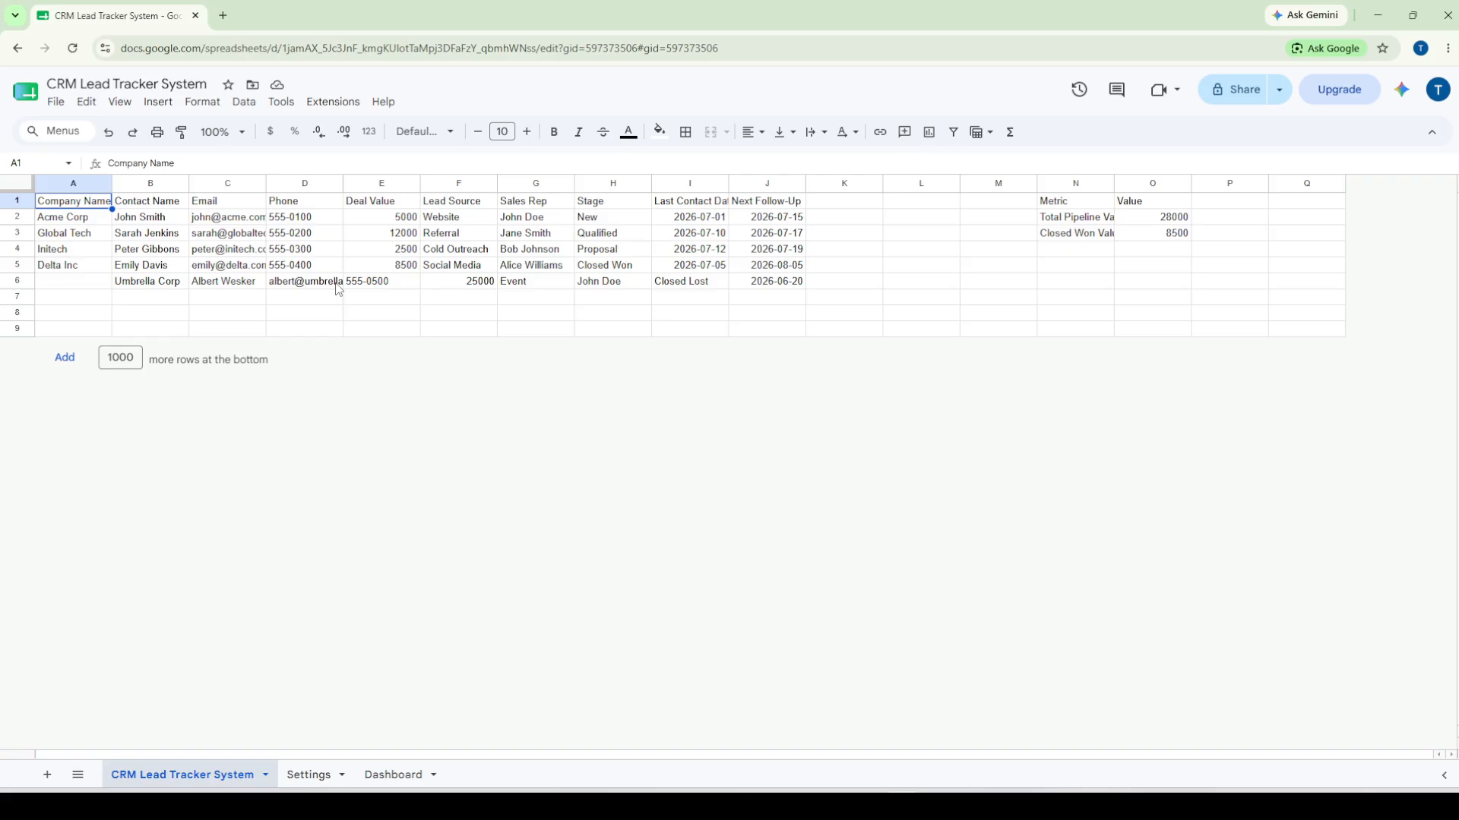
Step: Convert the Stage cells H2:H6 into dropdowns using their existing values as items, and close the data validation rules
{"action": "left_click_drag", "start_coordinate": [588, 223], "coordinate": [591, 292]}
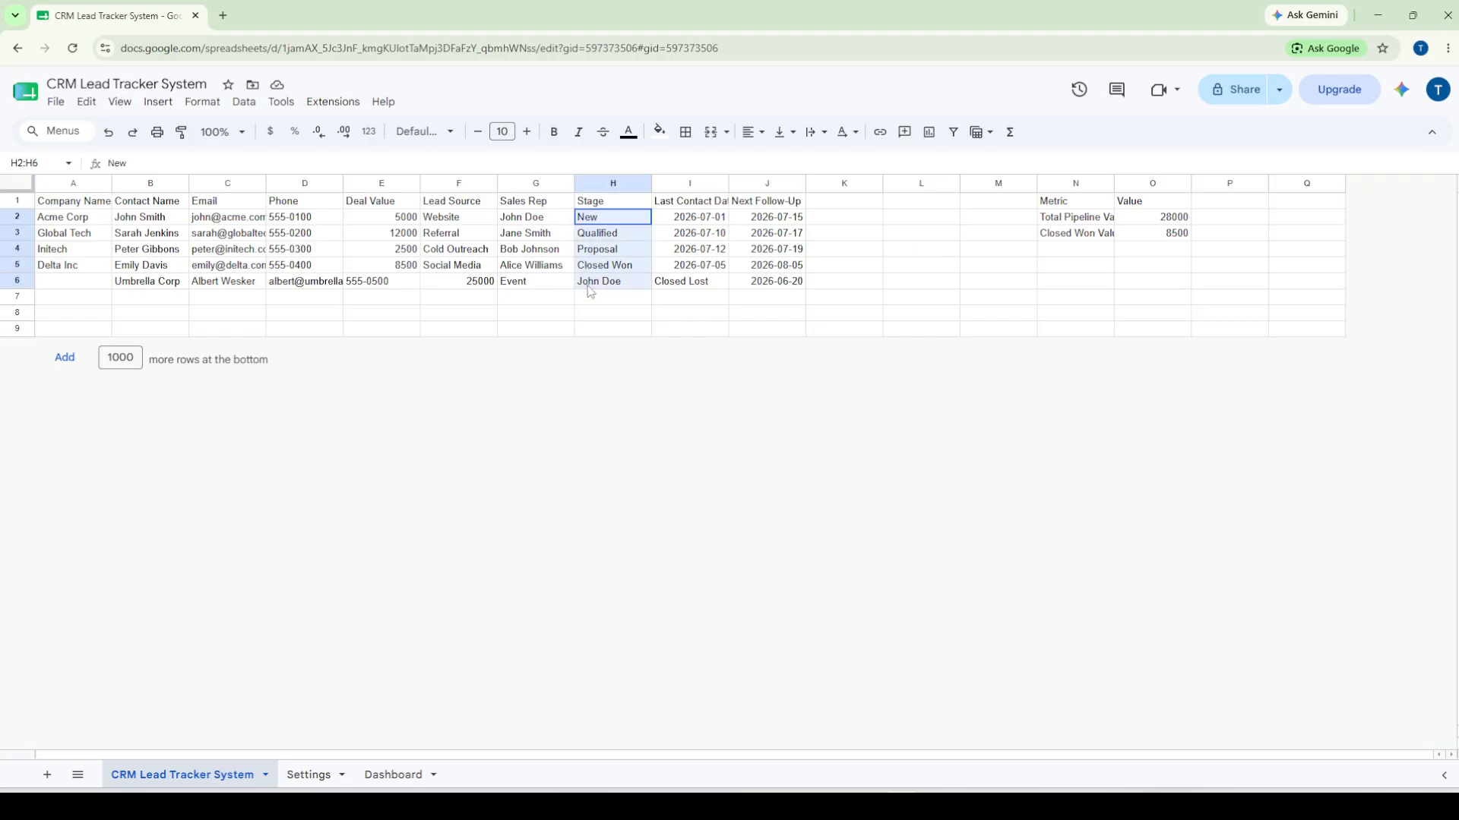
{"action": "right_click", "coordinate": [600, 248]}
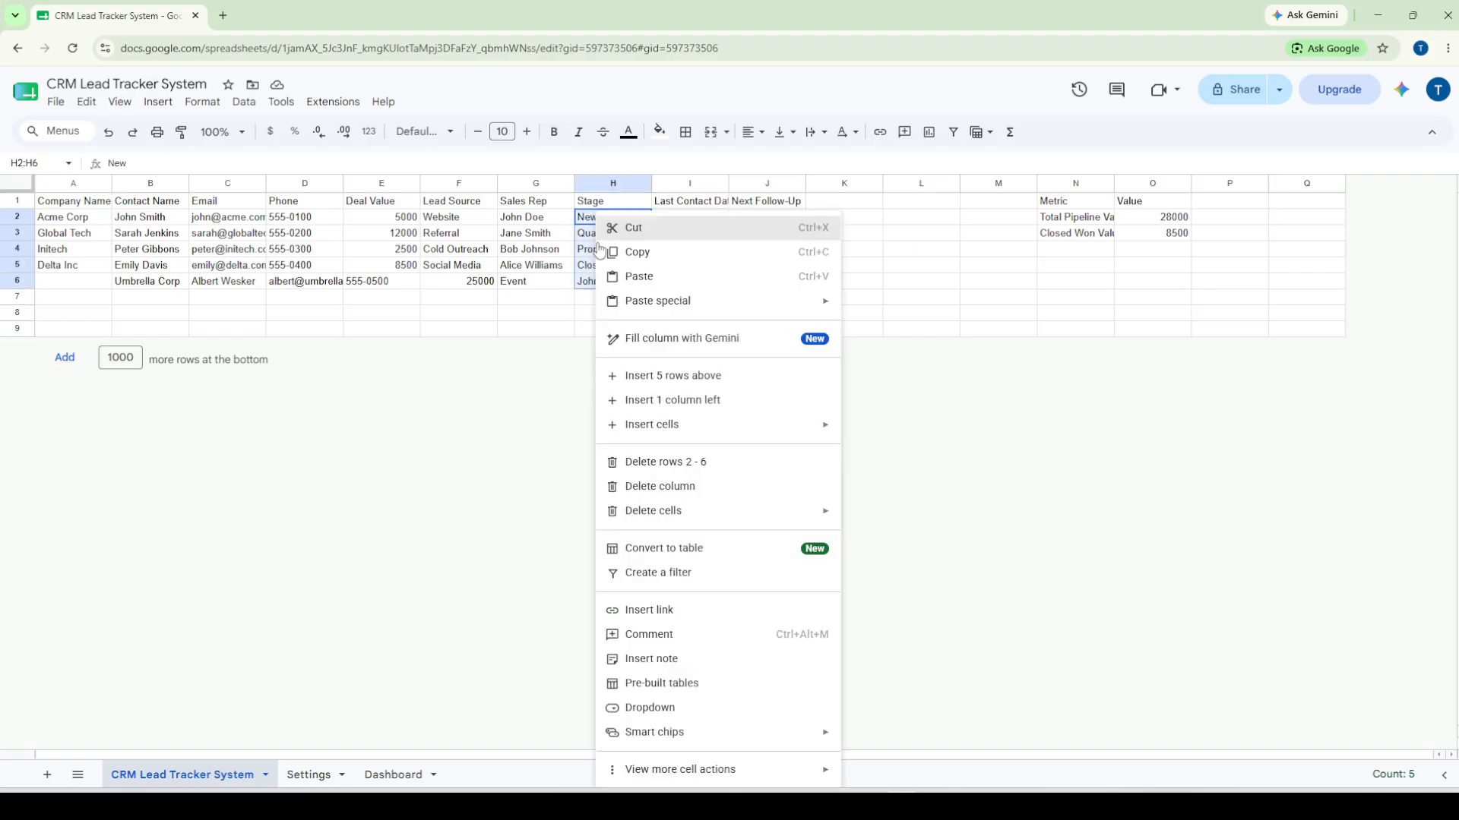
{"action": "left_click", "coordinate": [650, 708]}
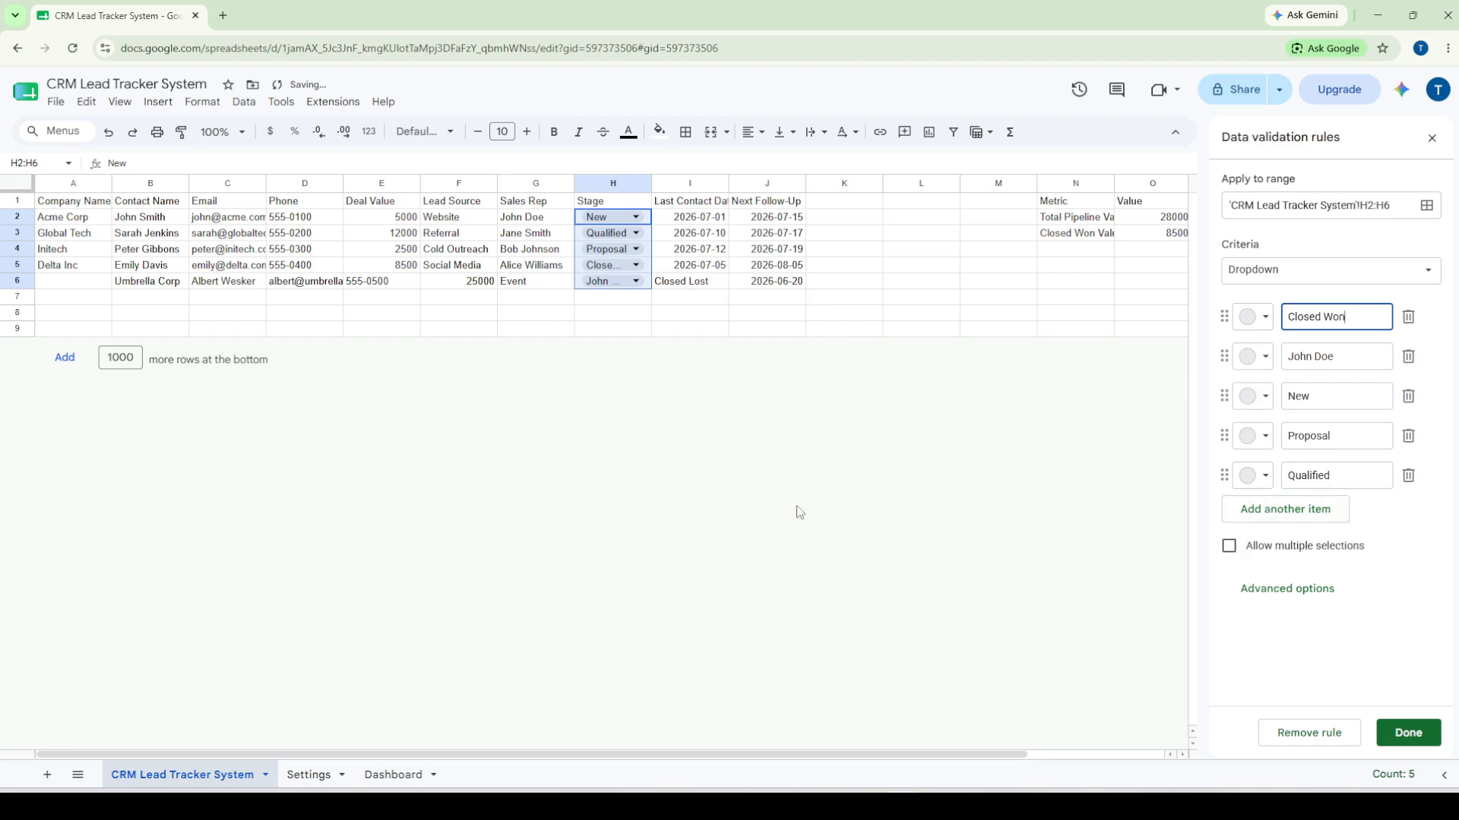
{"action": "left_click", "coordinate": [717, 395]}
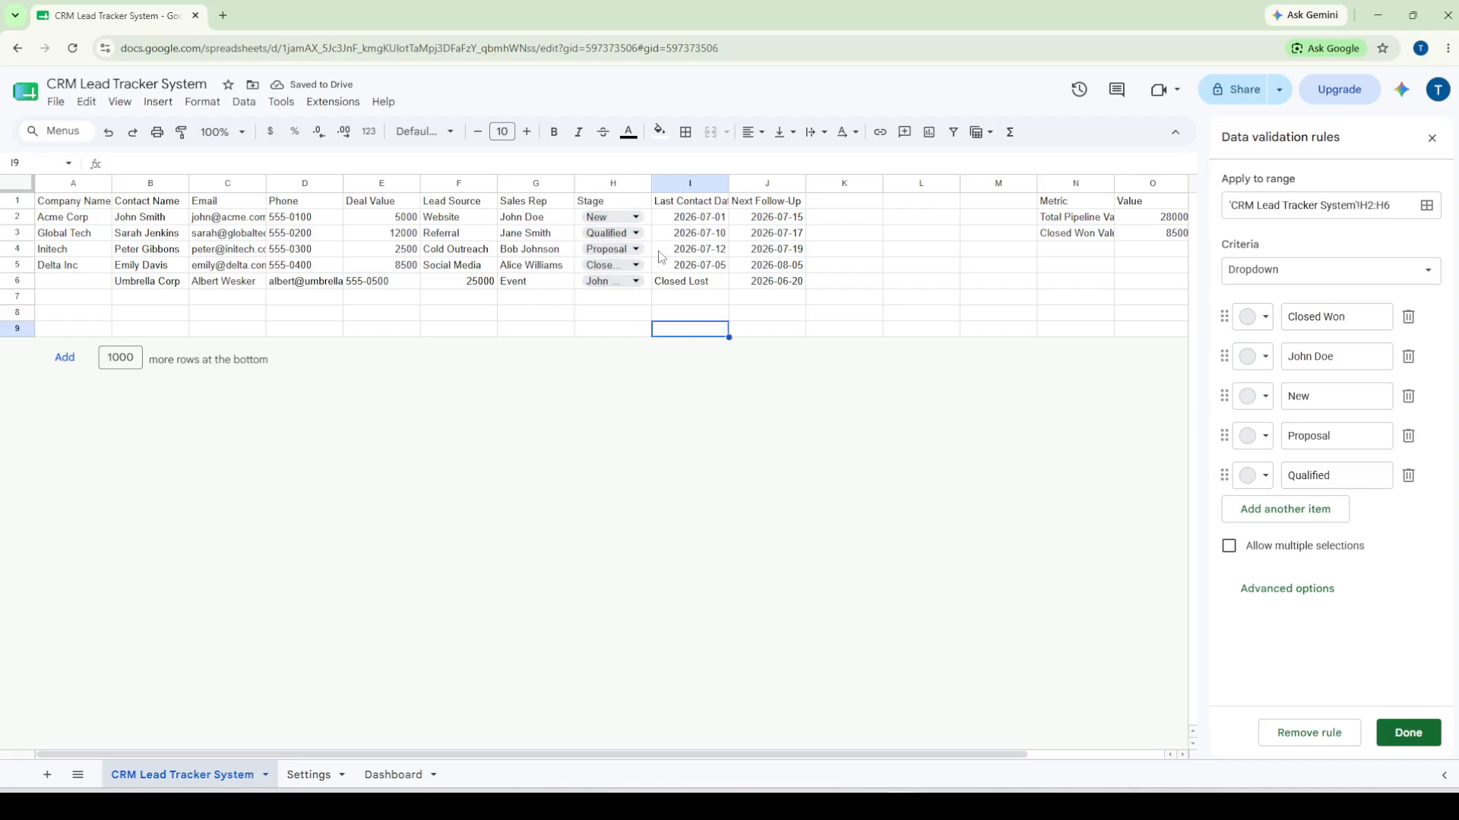
{"action": "left_click", "coordinate": [1432, 139]}
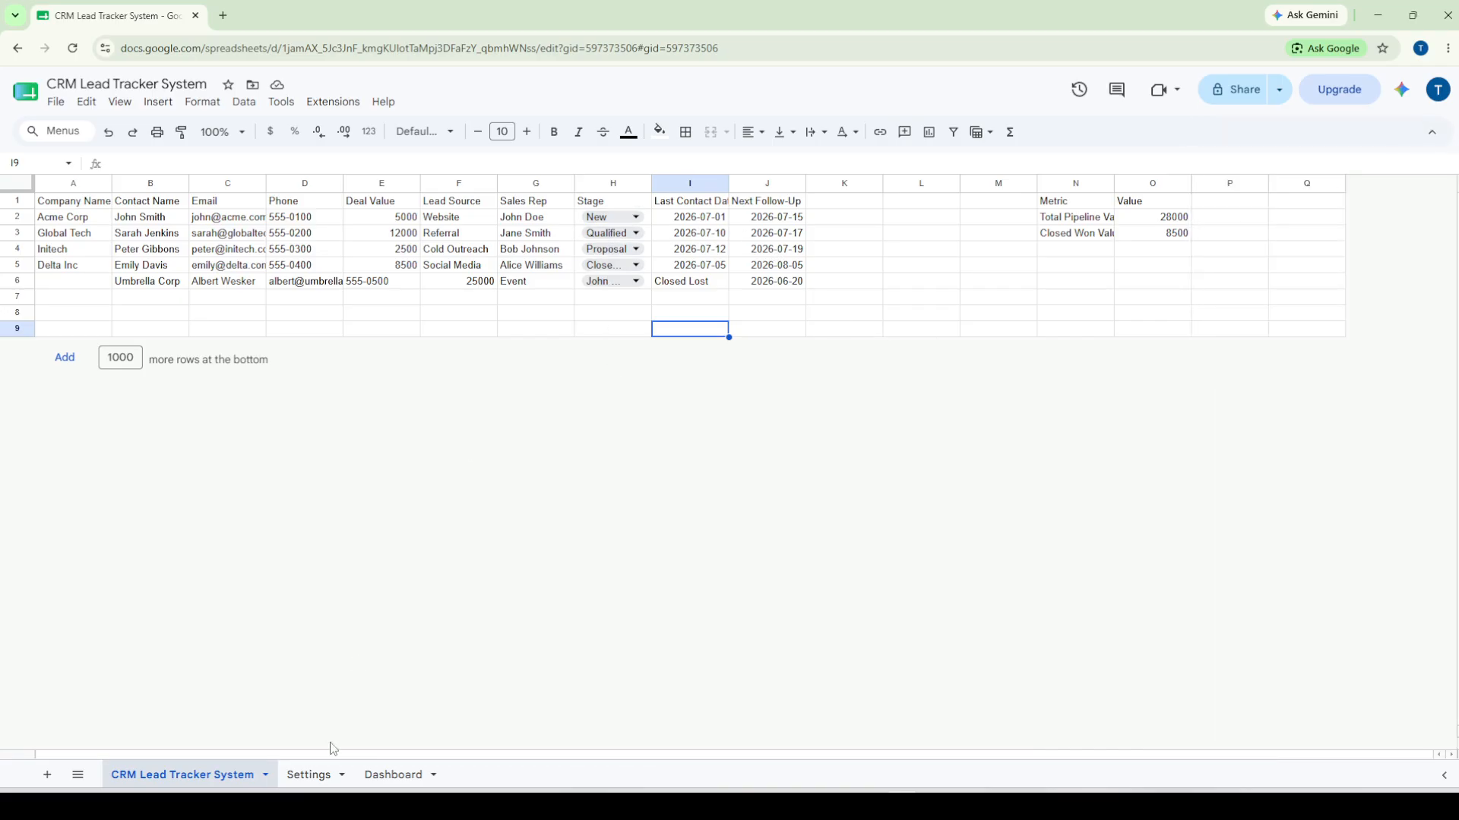
Step: Check the Deal Stage list on the Settings sheet, return to the CRM Lead Tracker System sheet and select cell J9
{"action": "left_click", "coordinate": [308, 778]}
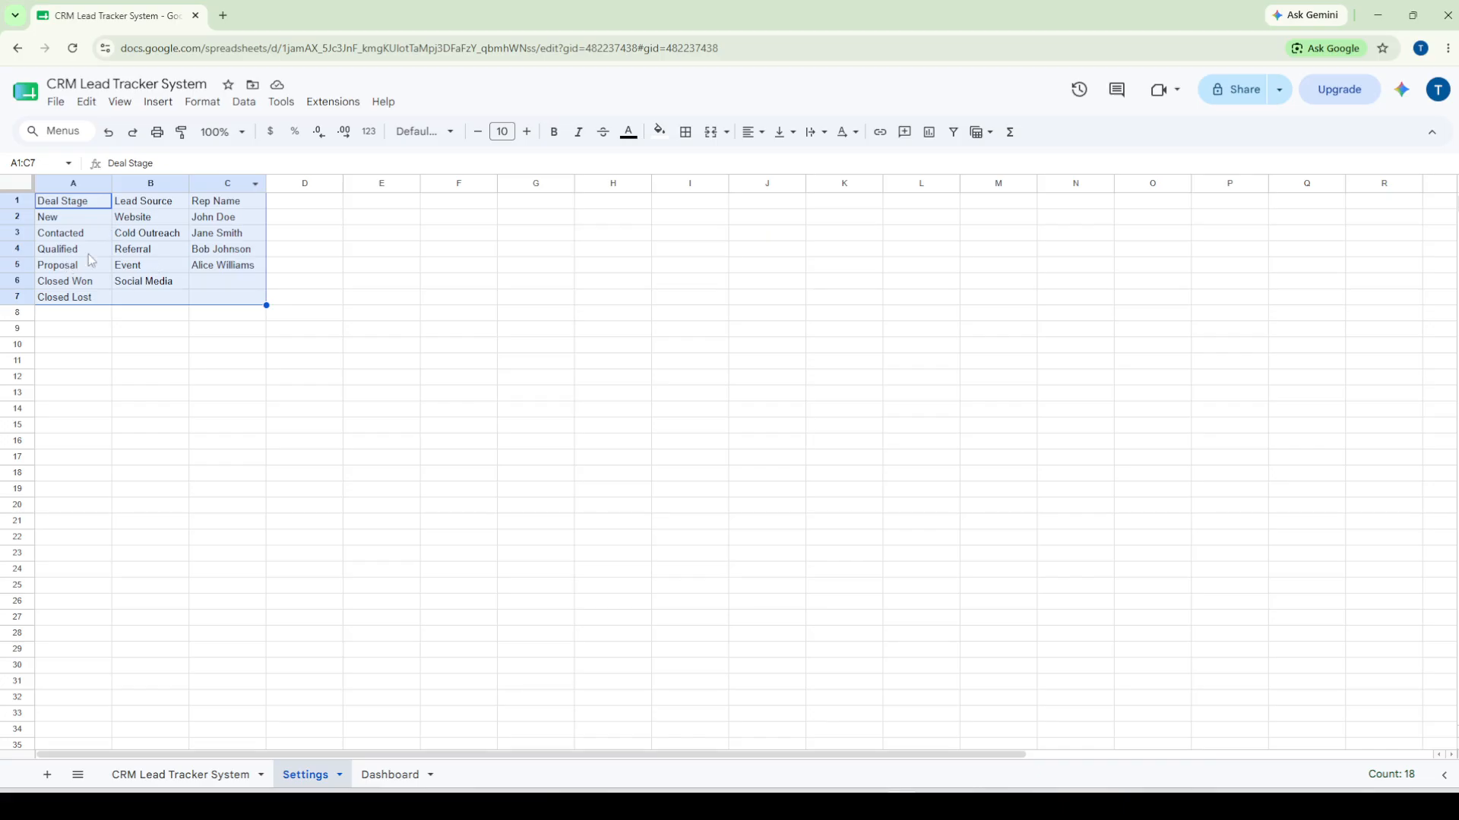
{"action": "left_click", "coordinate": [180, 775]}
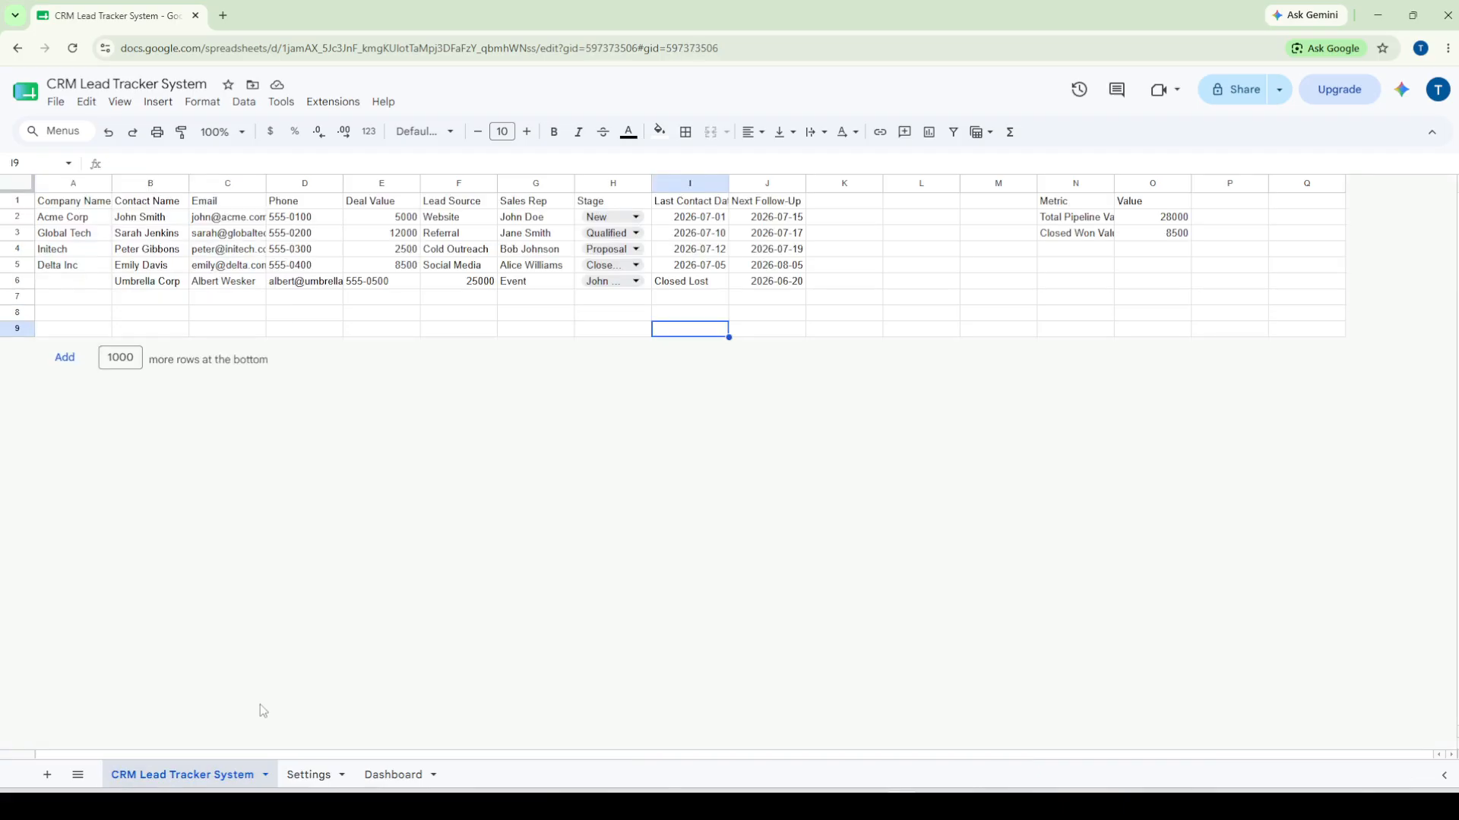
{"action": "key", "text": "Right"}
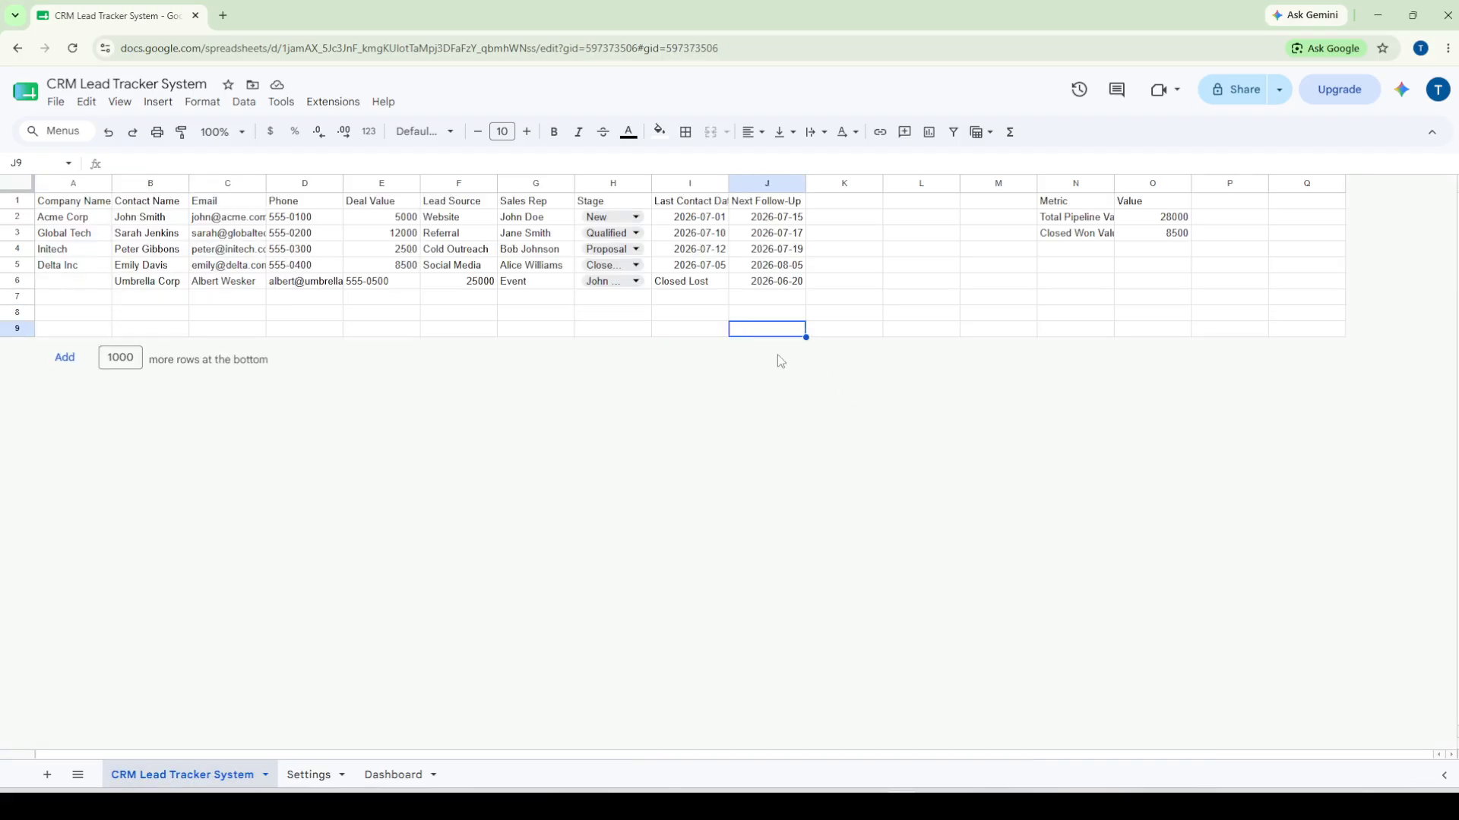